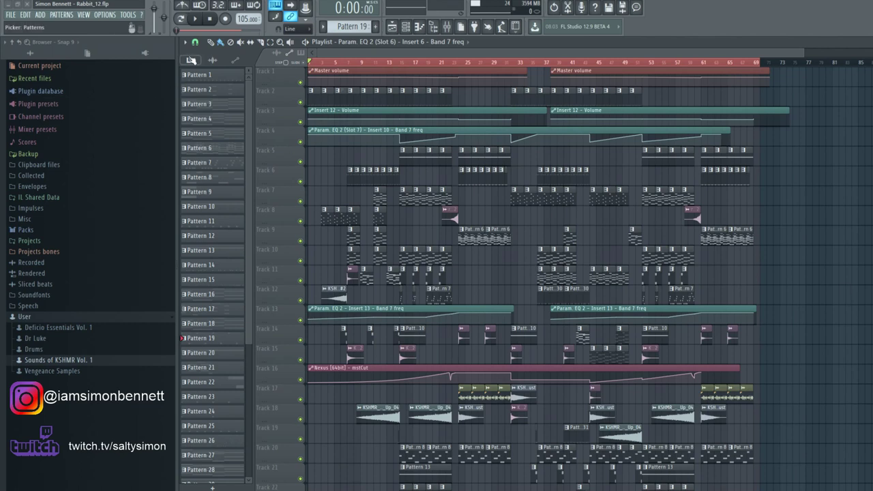
# Play the song's opening bars in song mode and stop, then audition Pattern 1 from track 2 on its own
pyautogui.click(197, 21)
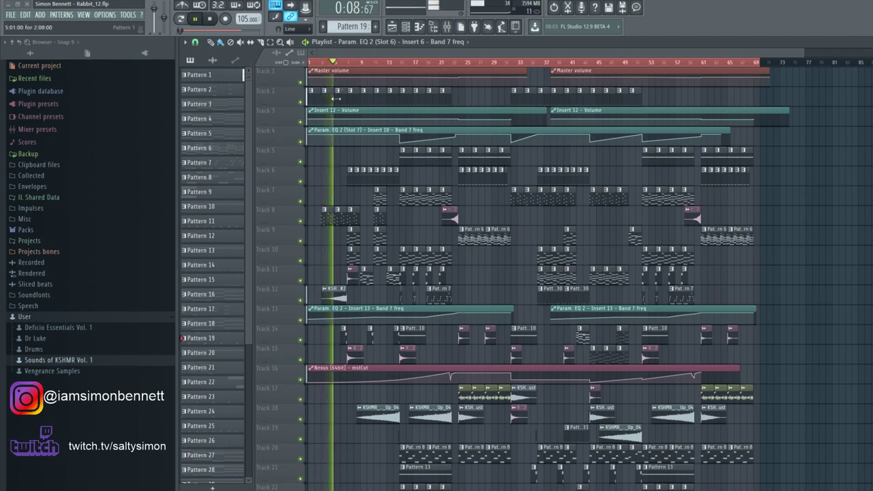
pyautogui.click(212, 20)
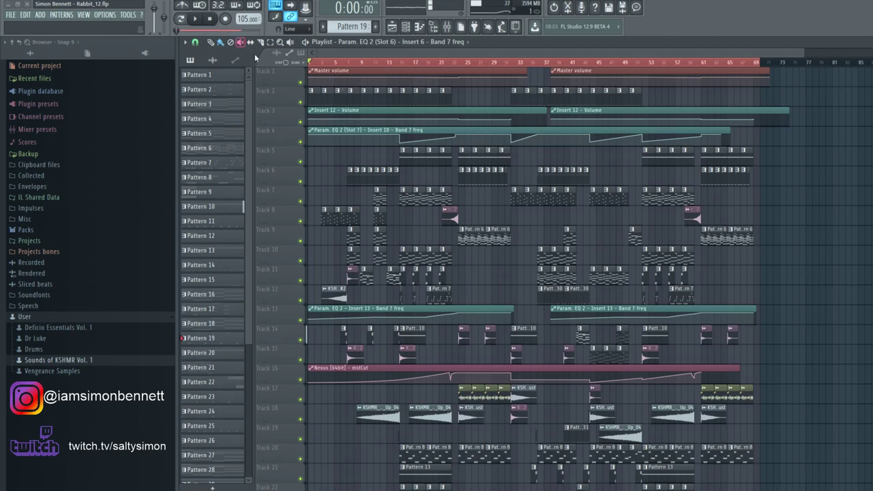
pyautogui.click(313, 98)
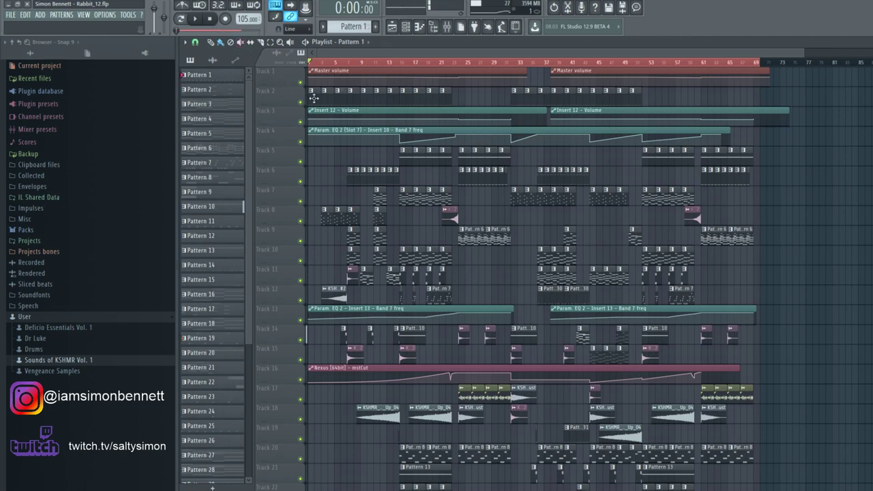
pyautogui.click(196, 21)
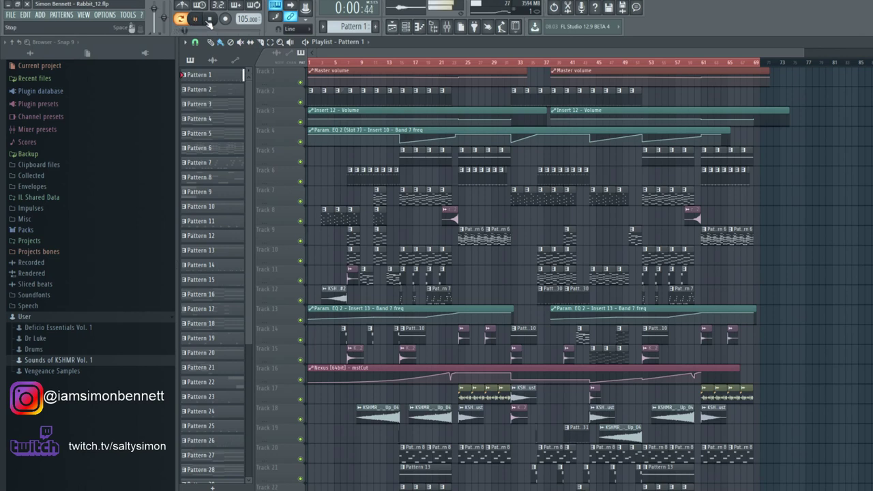
pyautogui.click(209, 25)
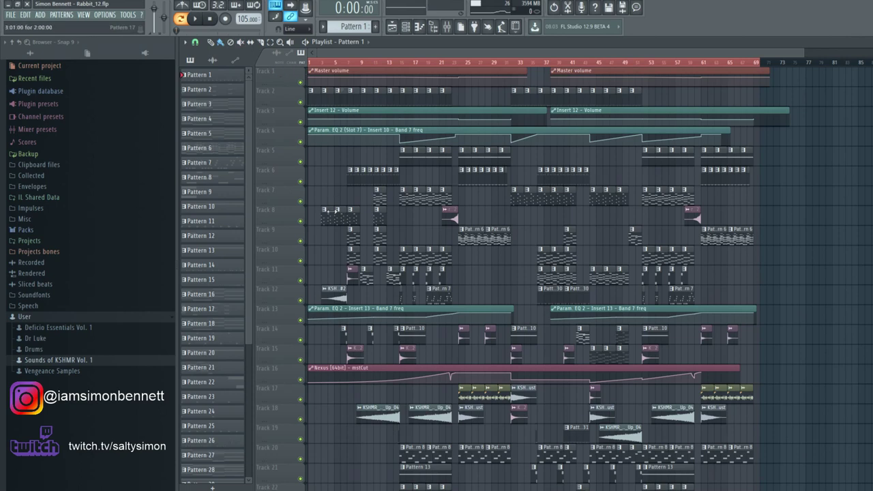
# Audition the Pattern 17 clip from track 8 on its own in pattern mode and stop playback
pyautogui.click(334, 216)
pyautogui.click(197, 19)
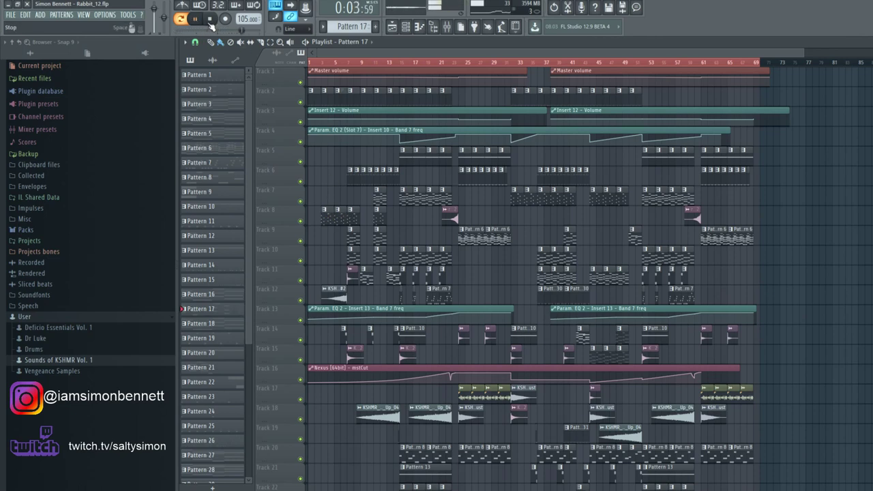
pyautogui.click(211, 23)
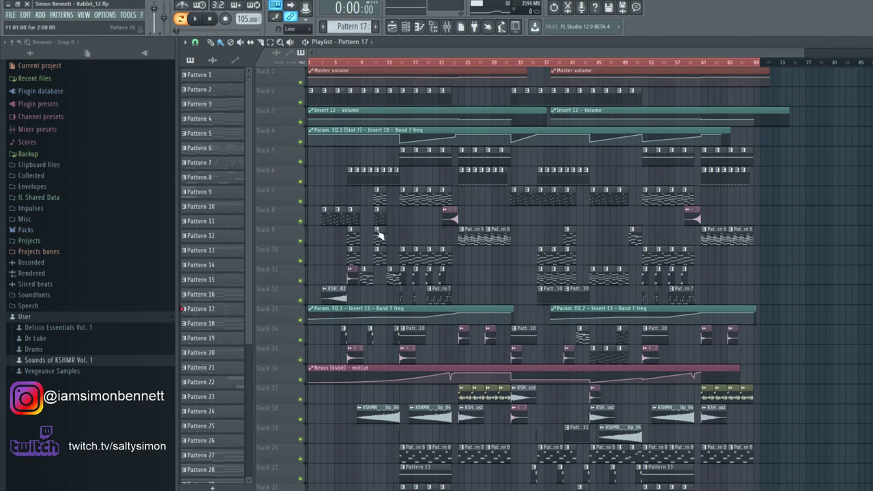
# Pick Pattern 16 on track 9, then select playlist bars 7 to 9 and play that section in song mode
pyautogui.click(354, 241)
pyautogui.click(353, 239)
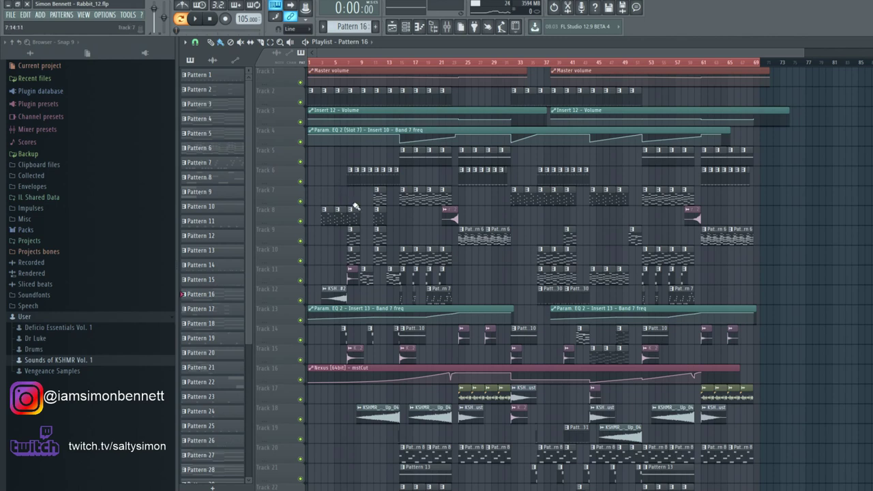
pyautogui.moveTo(347, 63); pyautogui.dragTo(358, 71)
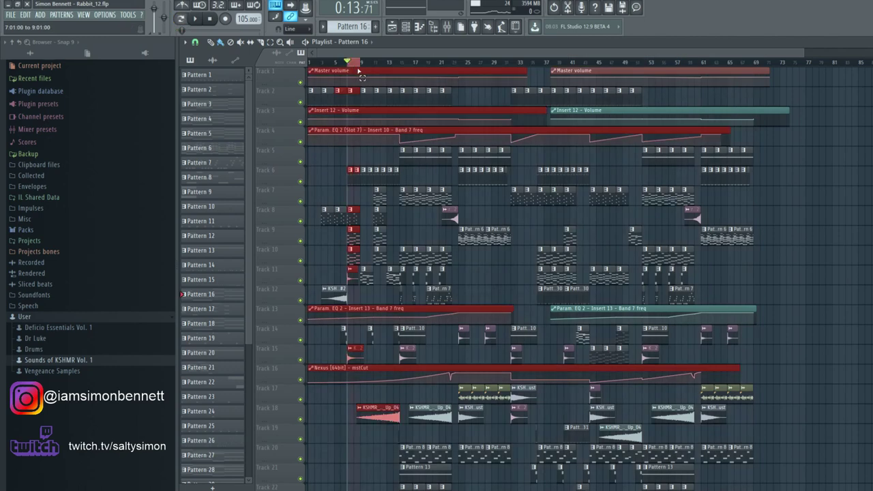
pyautogui.press('space')
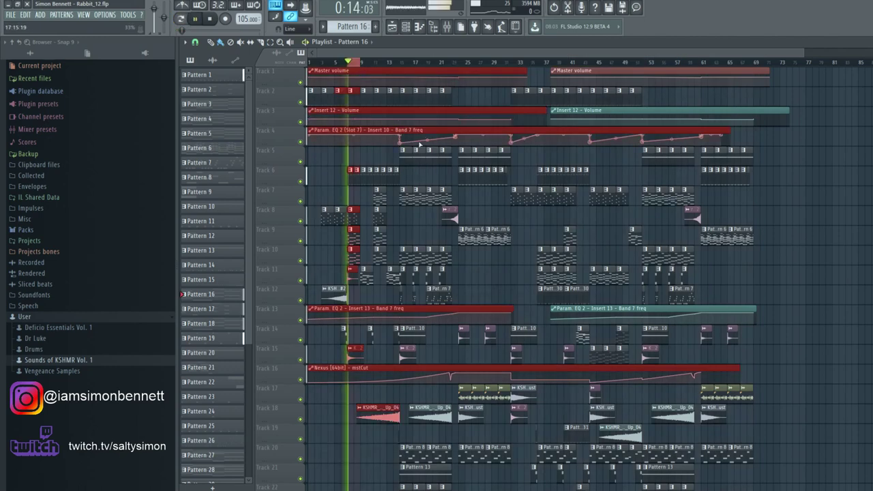
pyautogui.click(211, 20)
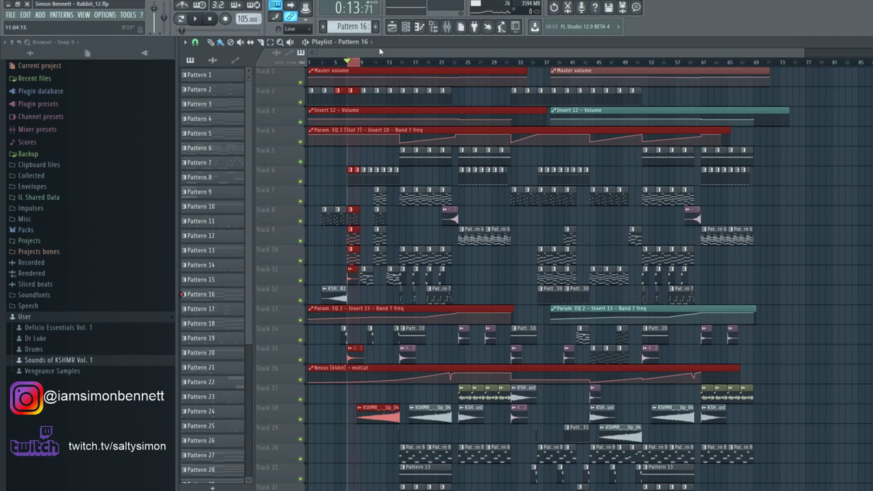
# Pick the Pattern 27 clip on track 11, clear the time selection and place the song position at bar 9
pyautogui.moveTo(805, 53); pyautogui.dragTo(515, 57)
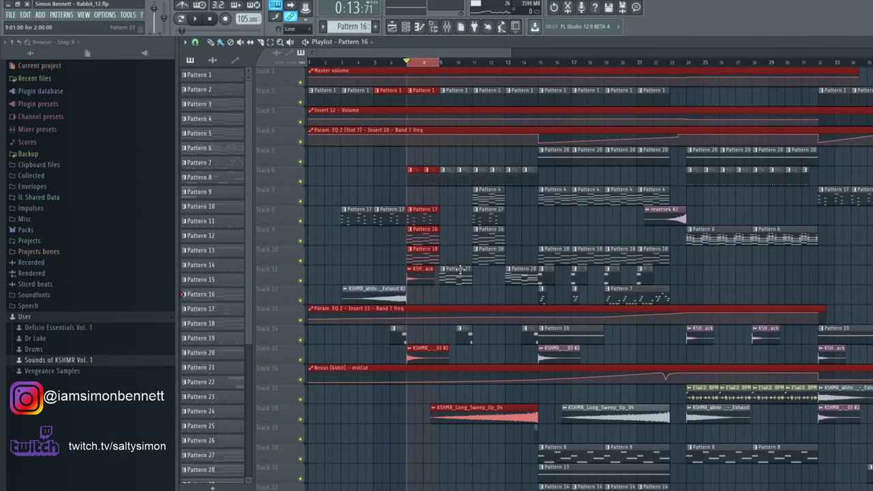
pyautogui.click(457, 270)
pyautogui.moveTo(421, 67); pyautogui.dragTo(441, 62)
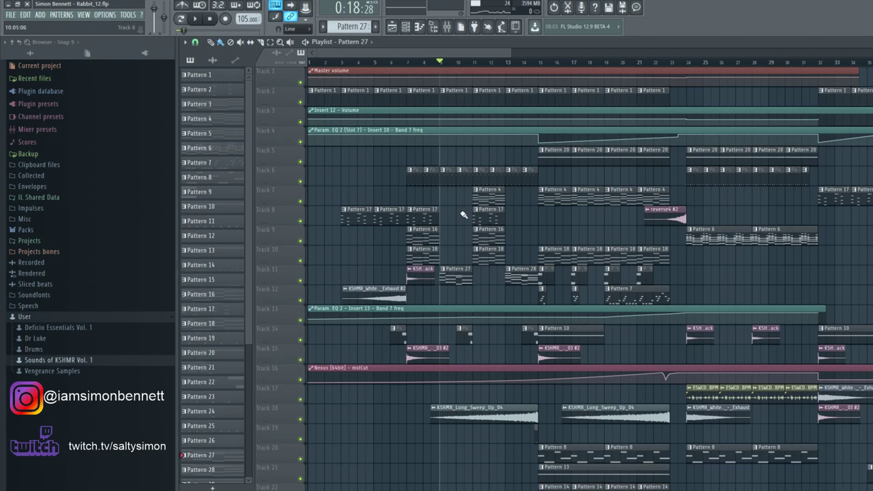
pyautogui.moveTo(518, 52); pyautogui.dragTo(626, 52)
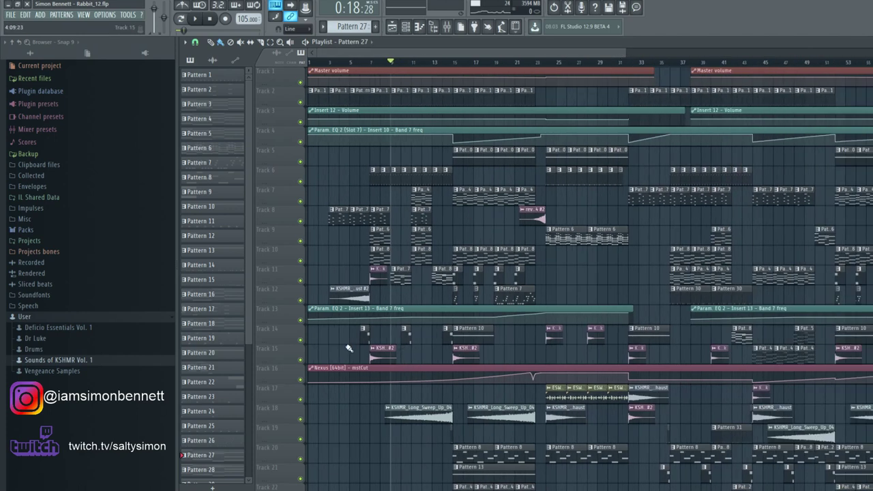
# Audition Pattern 22 from track 14 in pattern mode with the channel rack open, then return to the playlist
pyautogui.click(365, 332)
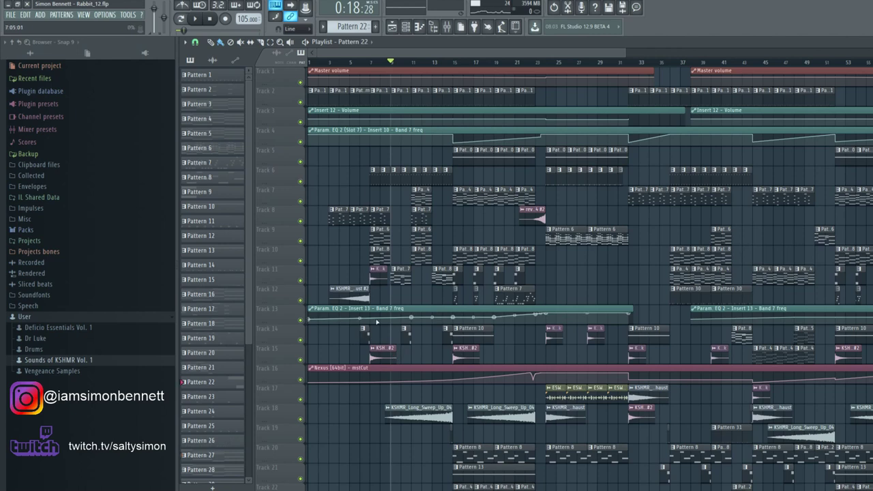
pyautogui.click(405, 27)
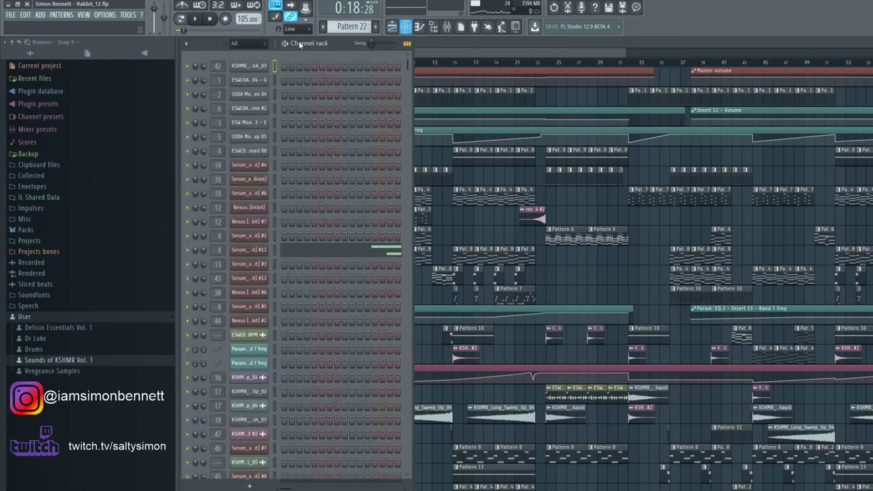
pyautogui.click(181, 19)
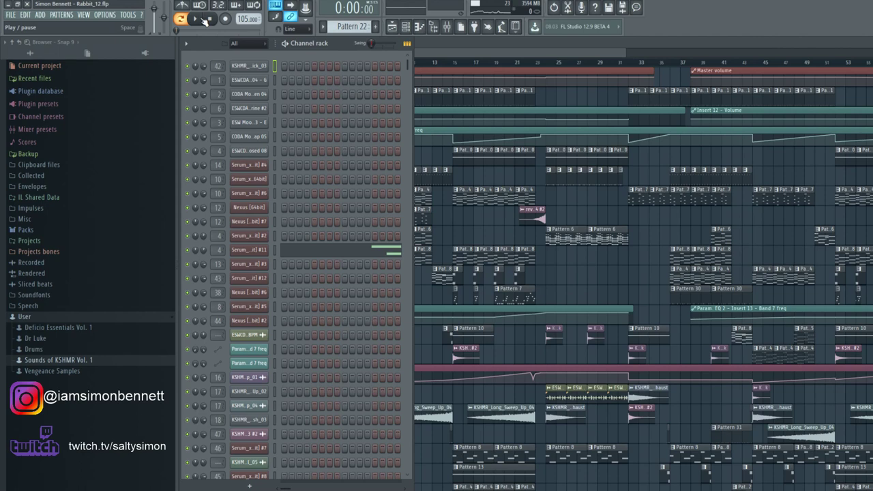
pyautogui.click(203, 20)
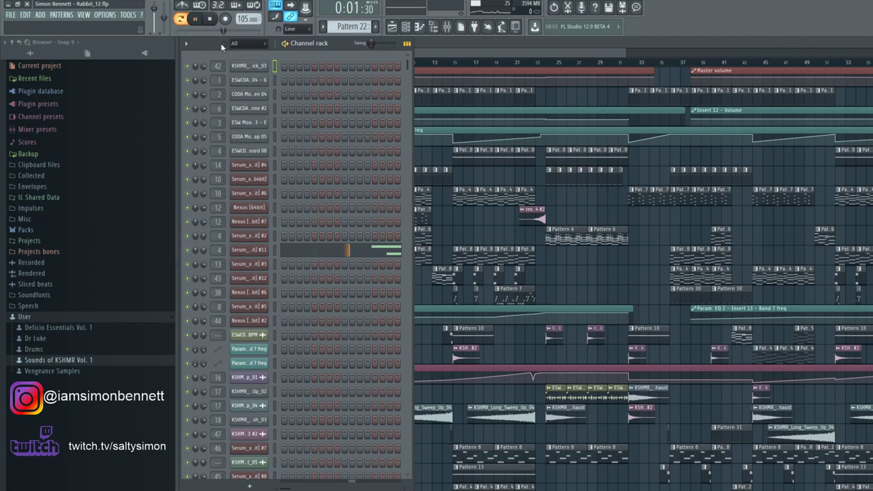
pyautogui.press('space')
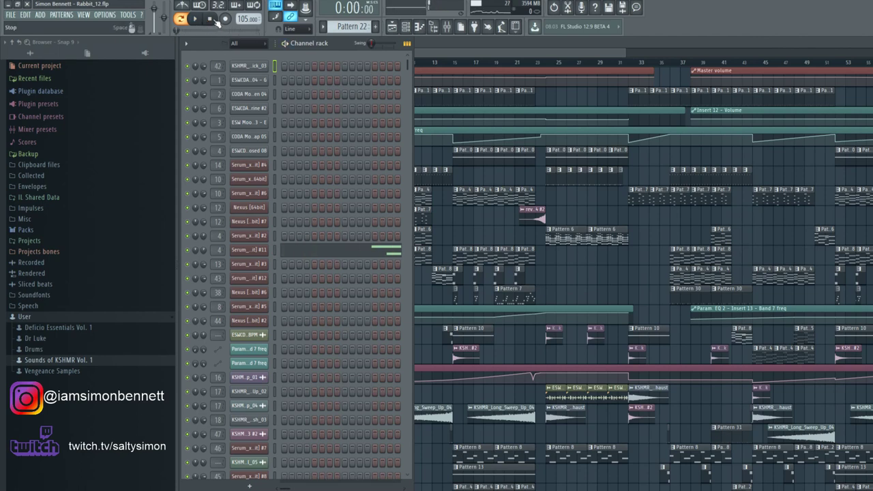
pyautogui.click(546, 55)
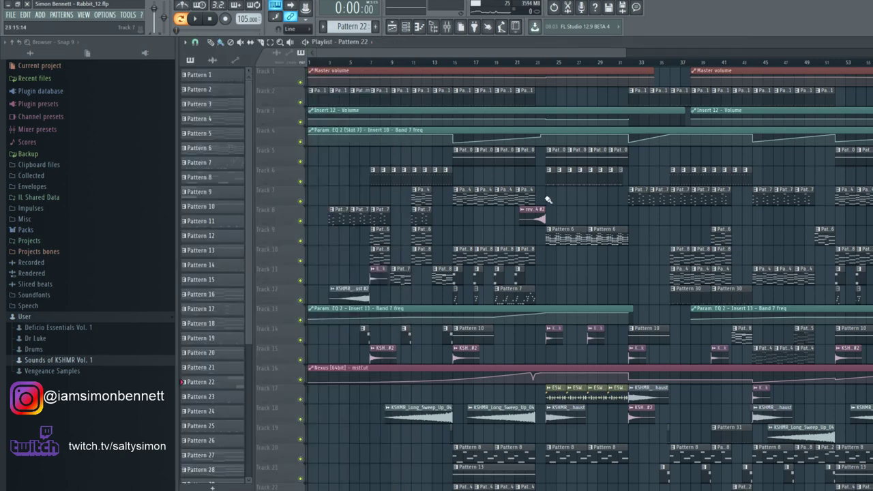
# Examine the whole playlist arrangement, comparing how clips and automation are laid out across the tracks and song sections
pyautogui.scroll(-2, 389, 109)
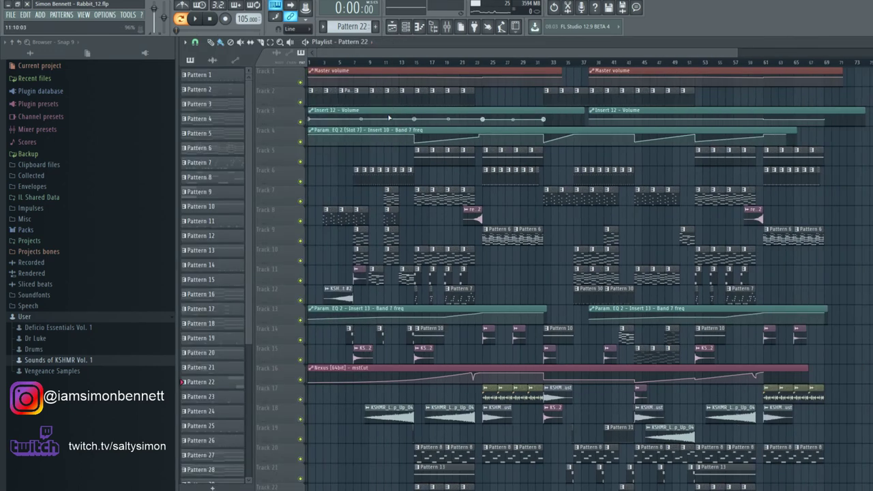
pyautogui.scroll(-2, 368, 174)
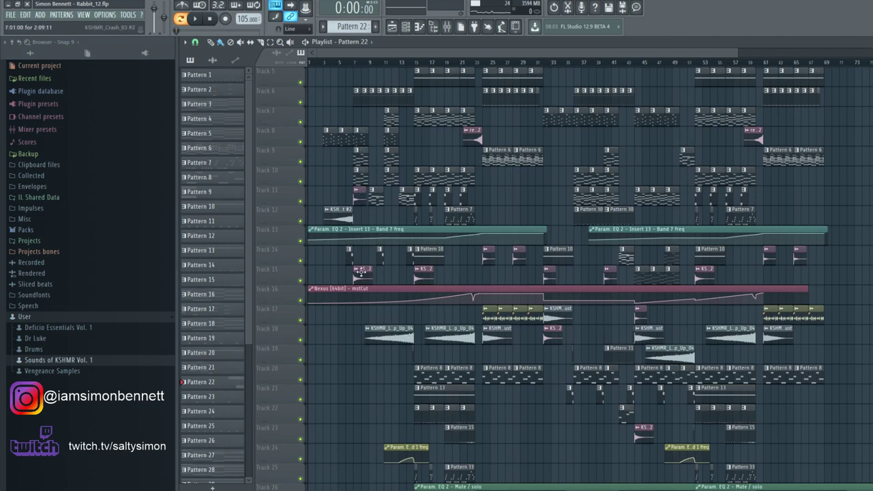
pyautogui.moveTo(736, 55); pyautogui.dragTo(700, 51)
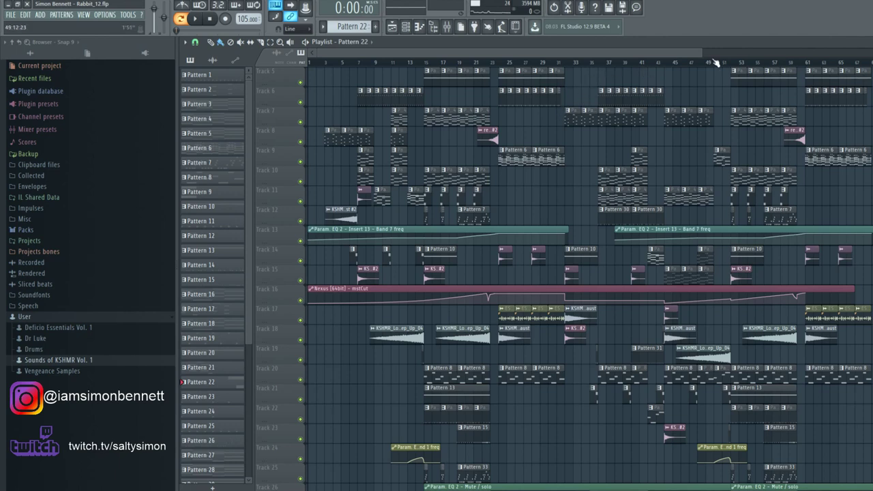
pyautogui.moveTo(699, 53); pyautogui.dragTo(731, 52)
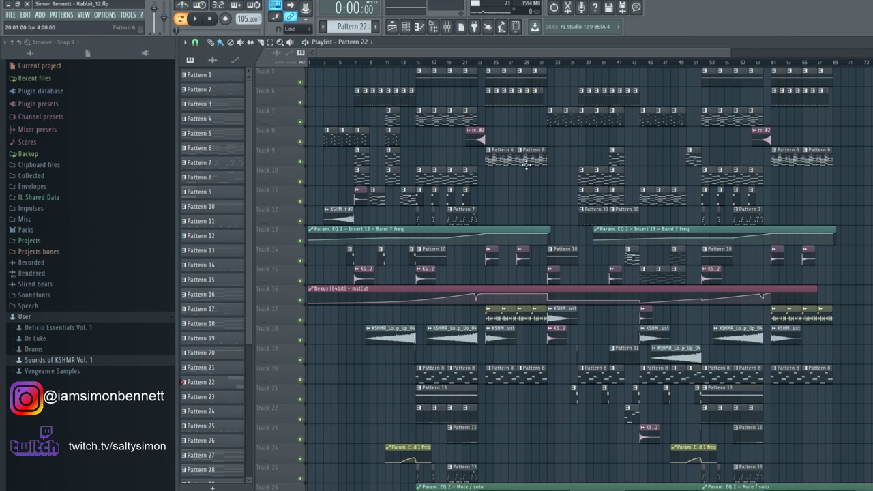
pyautogui.moveTo(501, 228)
pyautogui.scroll(4, 512, 75)
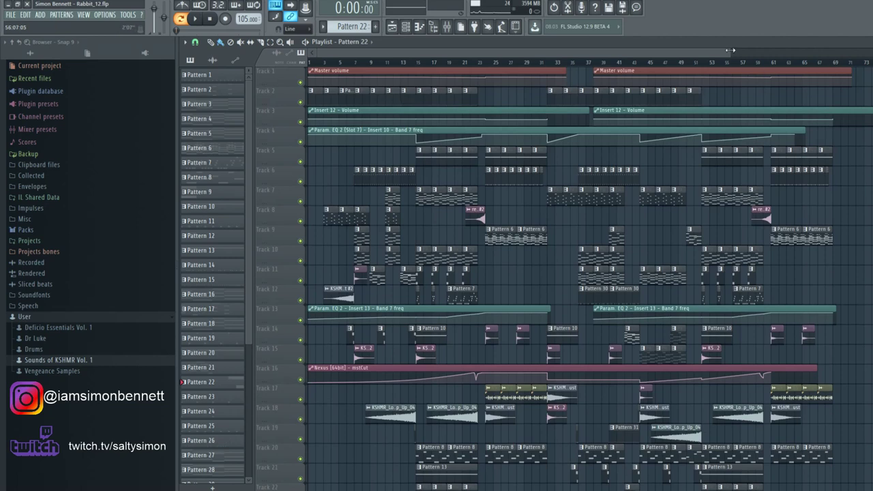
pyautogui.scroll(-5, 779, 63)
pyautogui.scroll(3, 319, 213)
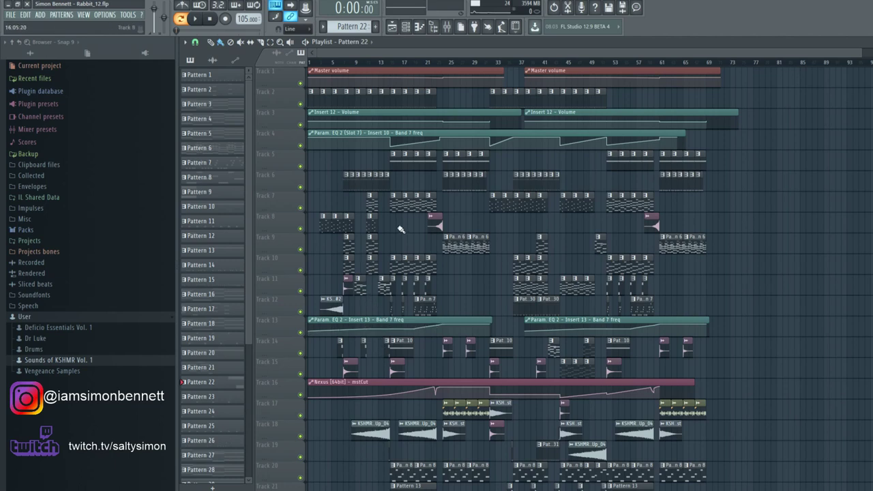
# Select playlist bars 15 to 24 and play that section in song mode, then stop playback
pyautogui.moveTo(390, 63); pyautogui.dragTo(448, 66)
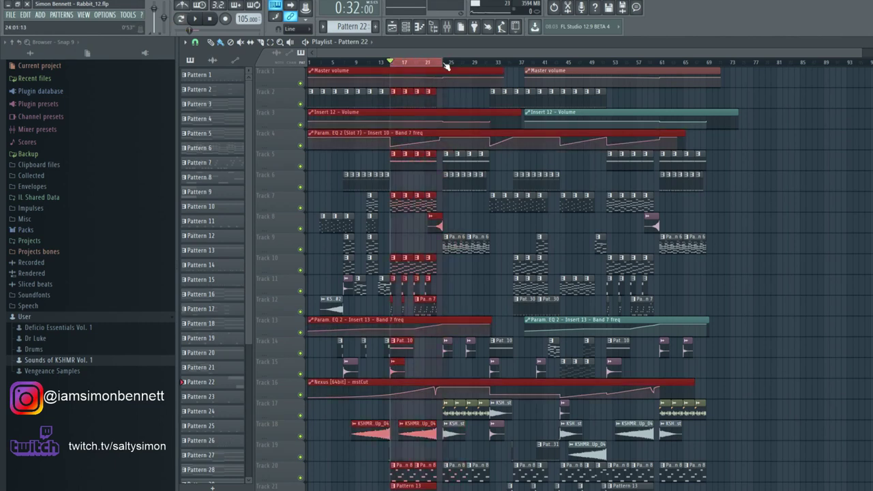
pyautogui.moveTo(858, 51); pyautogui.dragTo(633, 51)
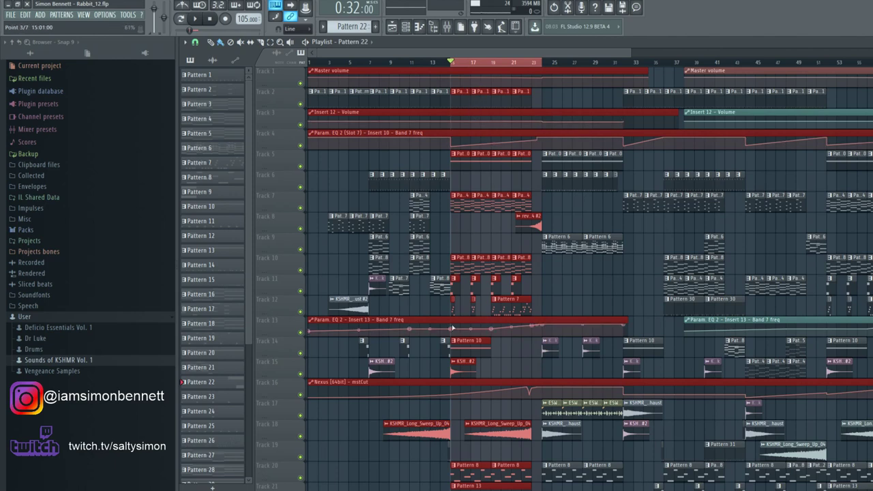
pyautogui.press('space')
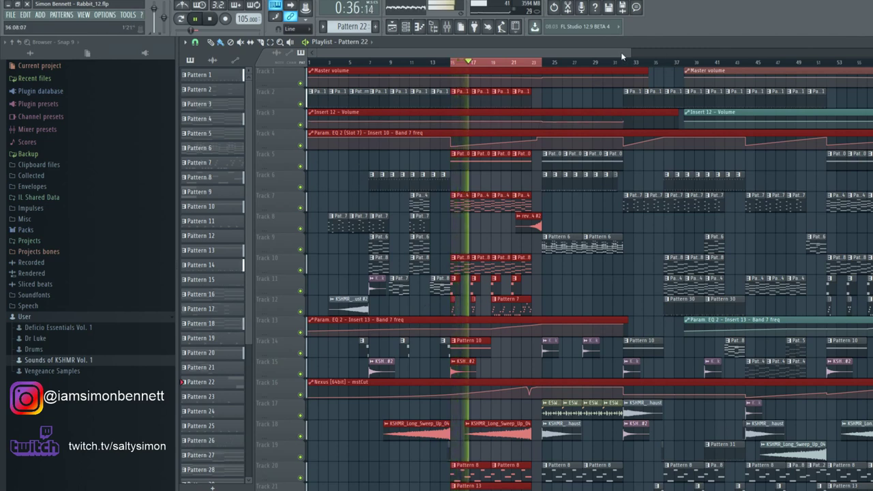
pyautogui.moveTo(631, 53); pyautogui.dragTo(554, 45)
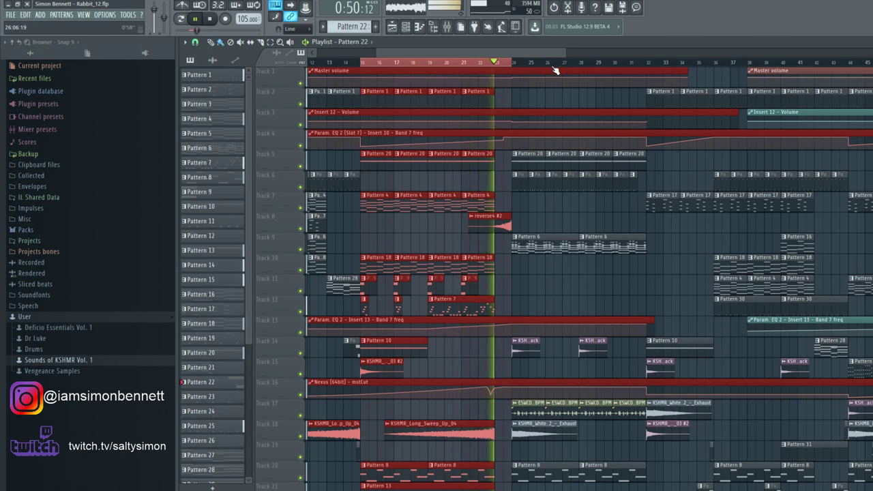
pyautogui.click(213, 19)
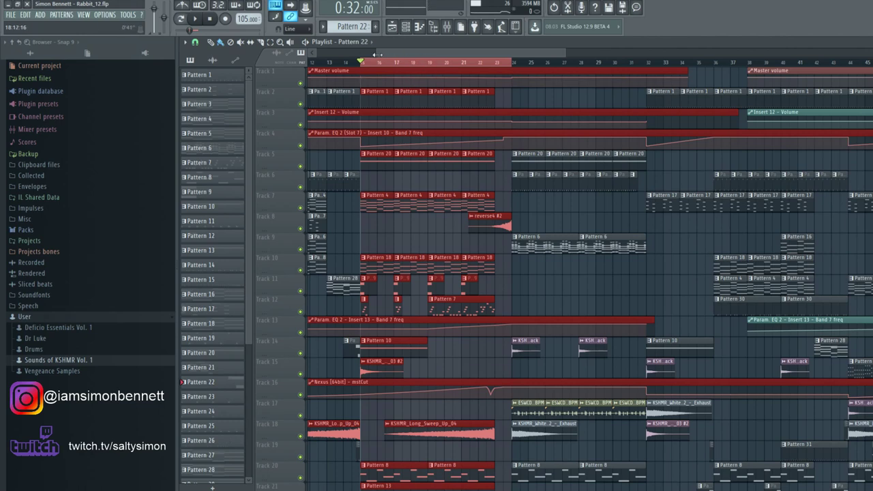
# Audition the Pattern 9 clip at bar 15 of track 11 on its own in pattern mode
pyautogui.moveTo(377, 54); pyautogui.dragTo(327, 54)
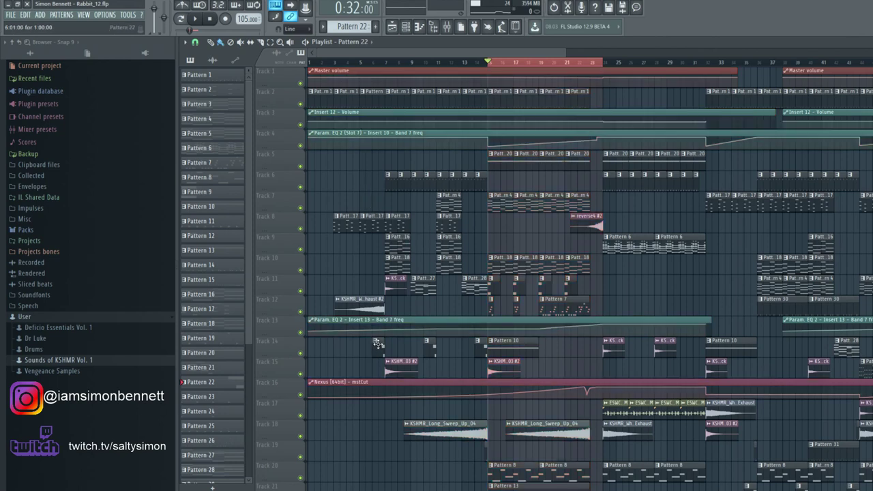
pyautogui.click(491, 288)
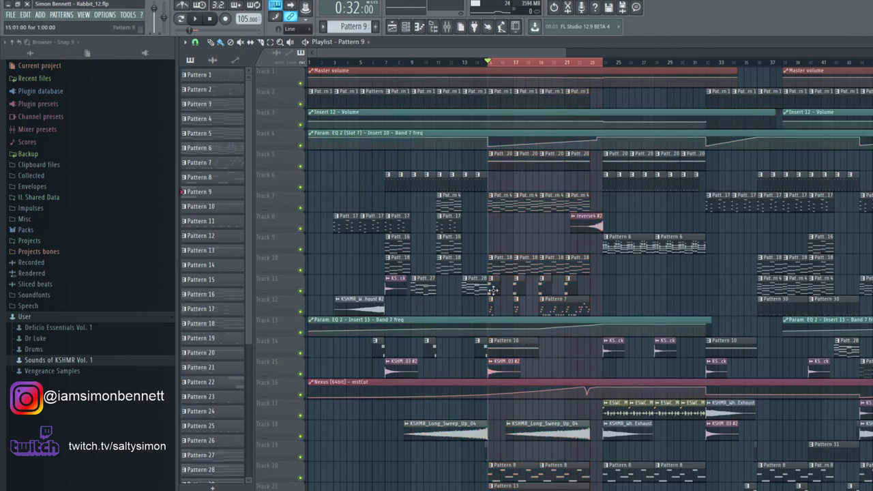
pyautogui.click(181, 21)
pyautogui.click(195, 19)
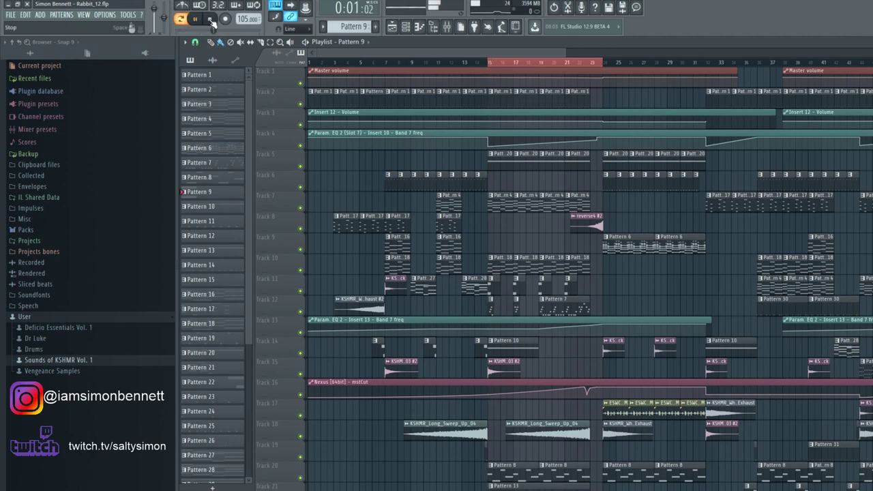
pyautogui.click(212, 22)
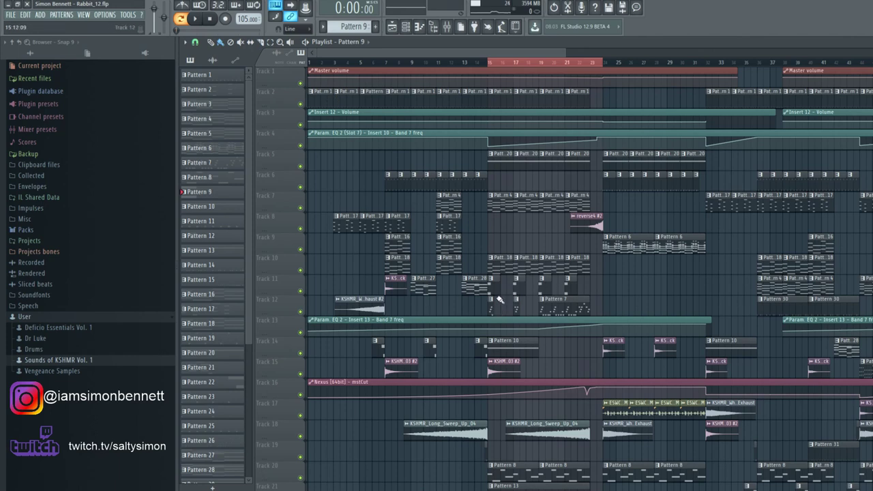
# Examine how the clips and automation around playlist bars 15 to 32 are laid out across the tracks
pyautogui.scroll(-2, 500, 300)
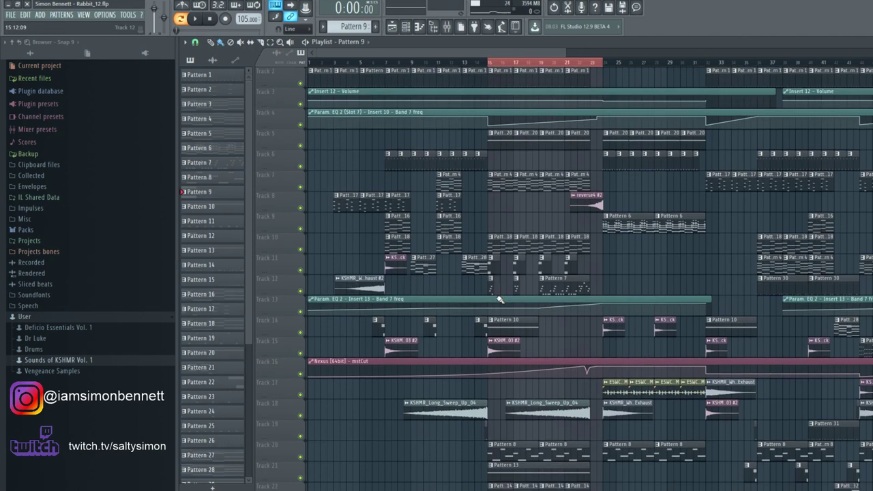
pyautogui.scroll(-2, 505, 286)
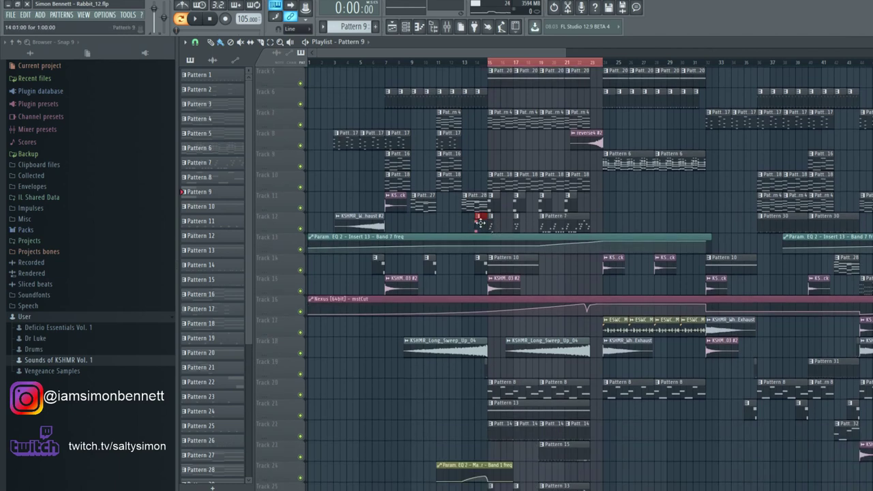
pyautogui.moveTo(476, 225); pyautogui.dragTo(617, 229)
pyautogui.scroll(-4, 578, 226)
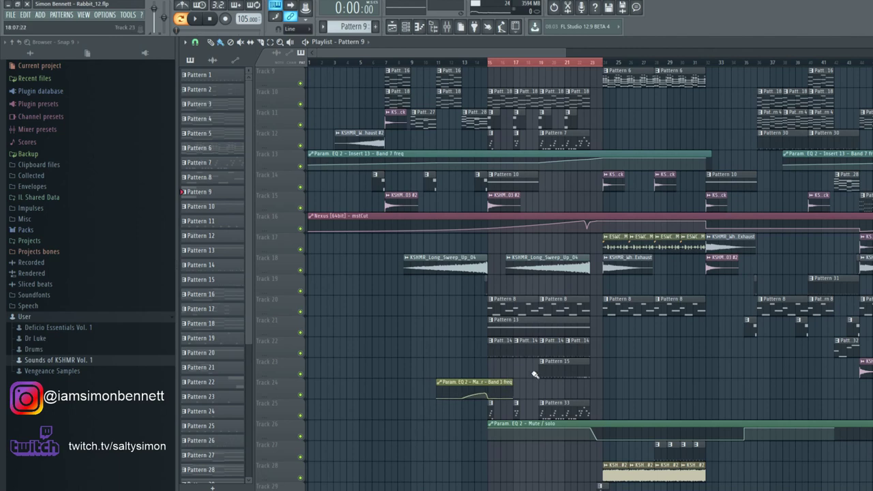
pyautogui.scroll(4, 514, 54)
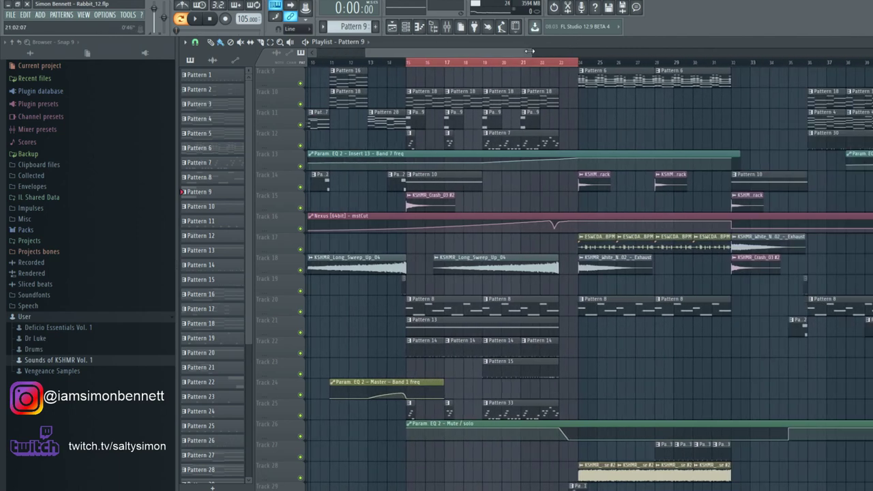
pyautogui.scroll(3, 521, 51)
pyautogui.moveTo(495, 53); pyautogui.dragTo(467, 51)
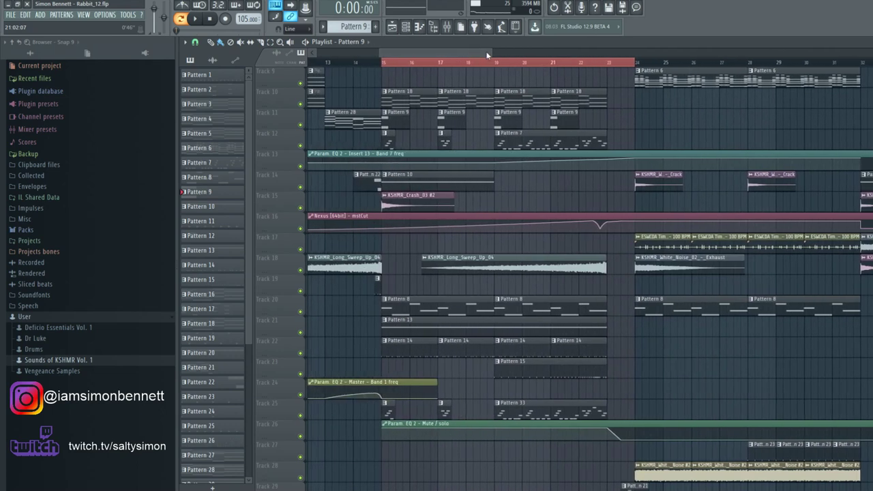
pyautogui.scroll(-4, 470, 51)
pyautogui.scroll(-2, 374, 57)
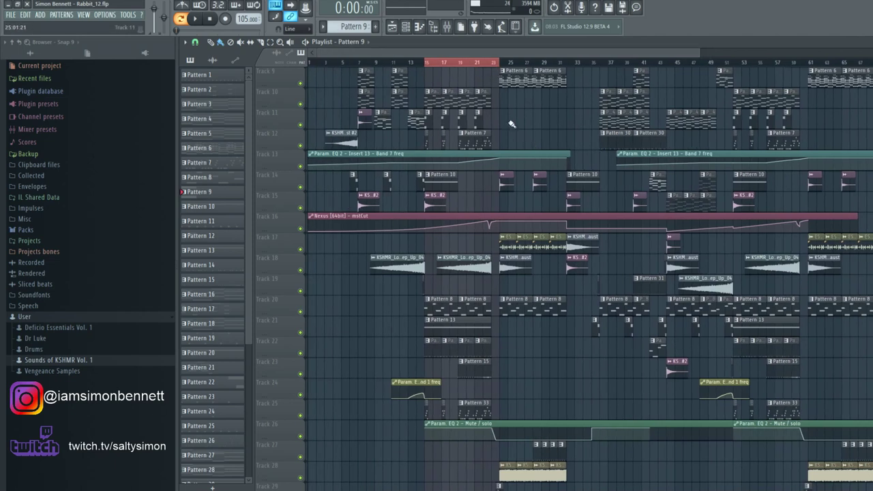
pyautogui.scroll(4, 513, 124)
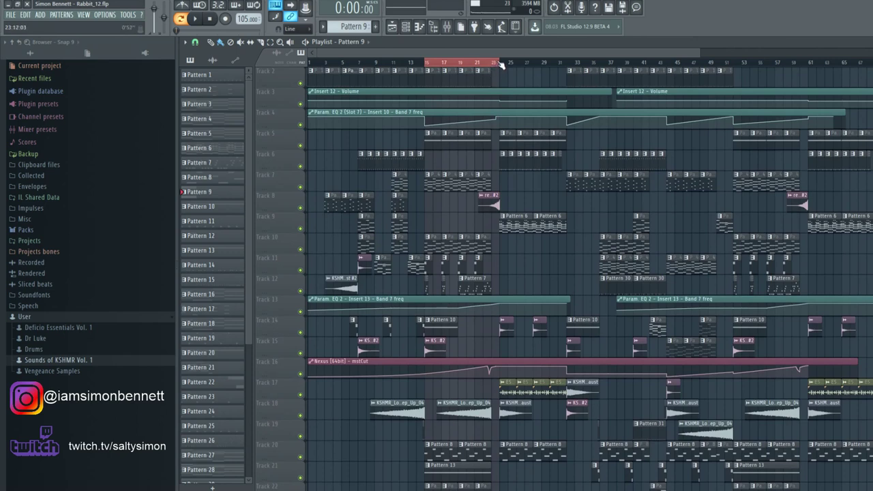
# Select playlist bars 15 to 31 and play that section in song mode, adjusting the system volume during playback, then stop
pyautogui.click(502, 63)
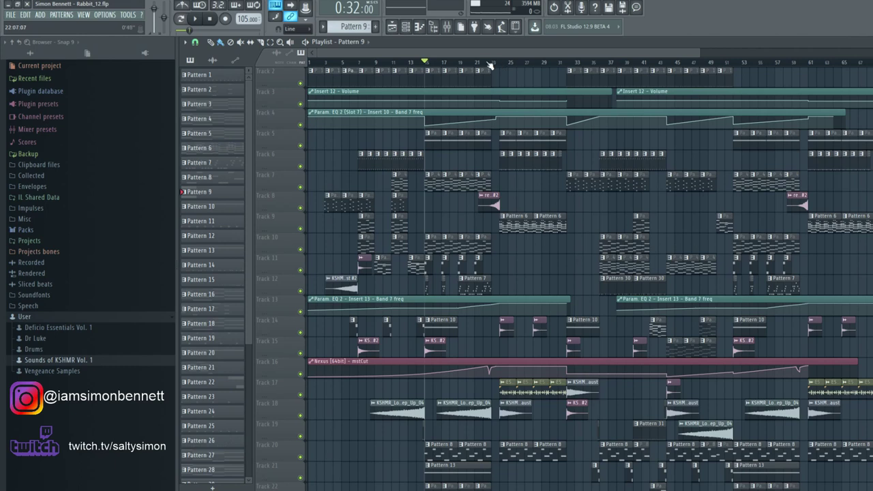
pyautogui.click(476, 62)
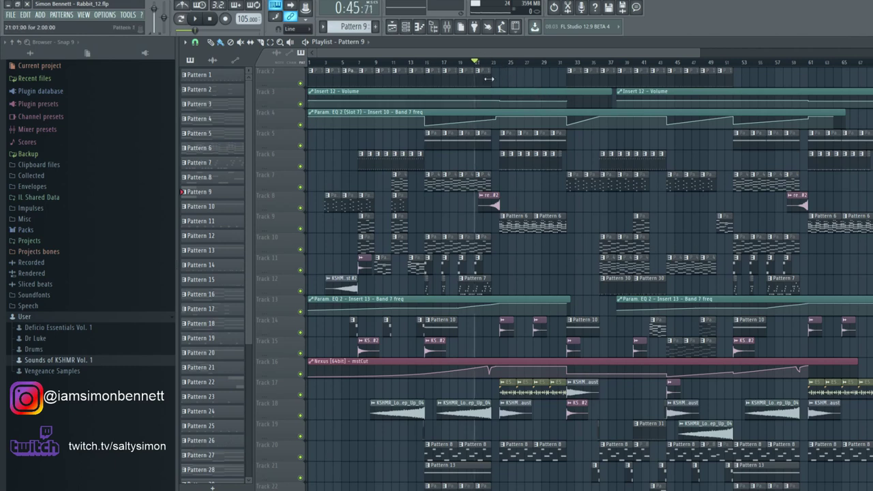
pyautogui.moveTo(424, 63); pyautogui.dragTo(569, 72)
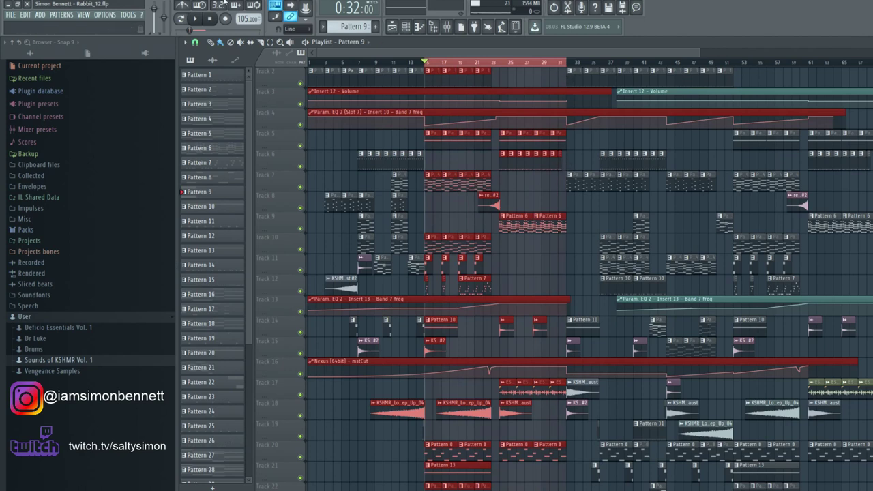
pyautogui.click(193, 21)
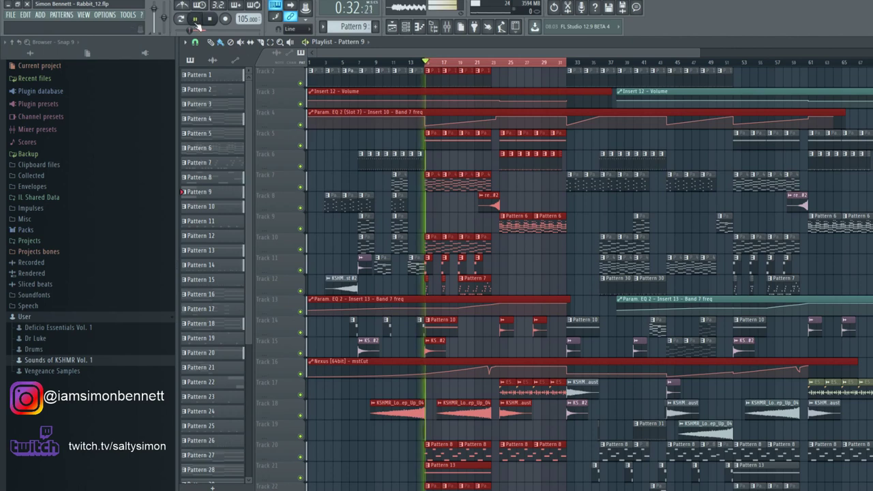
pyautogui.press('XF86AudioRaiseVolume')
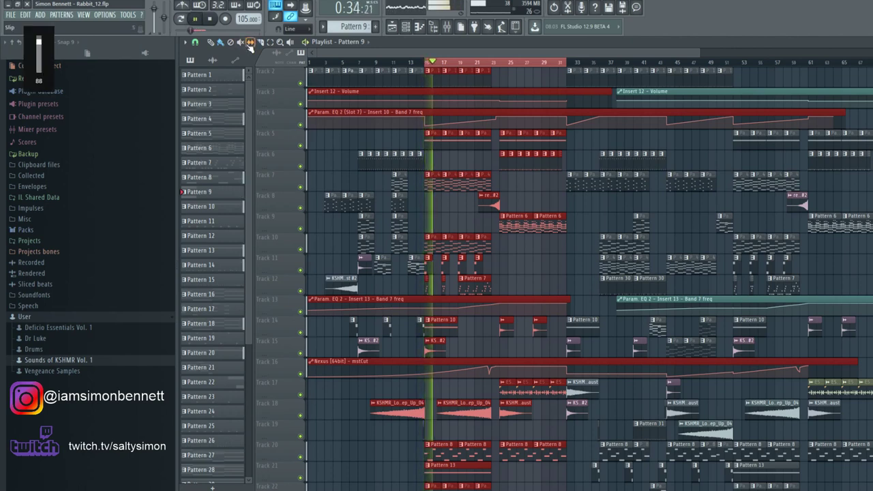
pyautogui.press('XF86AudioLowerVolume')
pyautogui.press('XF86AudioLowerVolume')
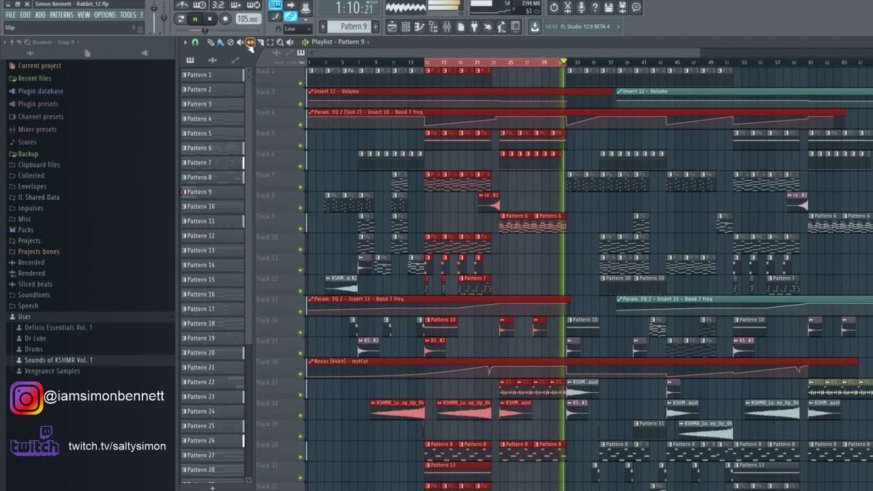
pyautogui.press('space')
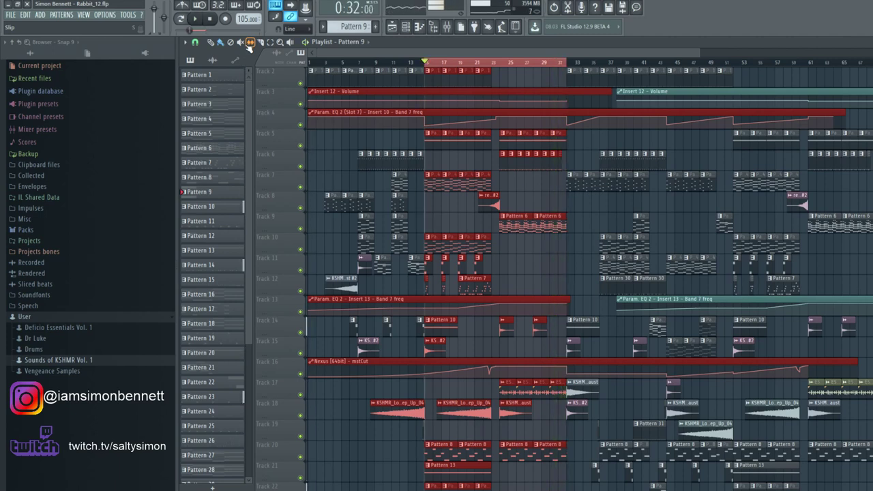
# Check the audio device settings without changing them, then save the project
pyautogui.click(105, 14)
pyautogui.click(126, 42)
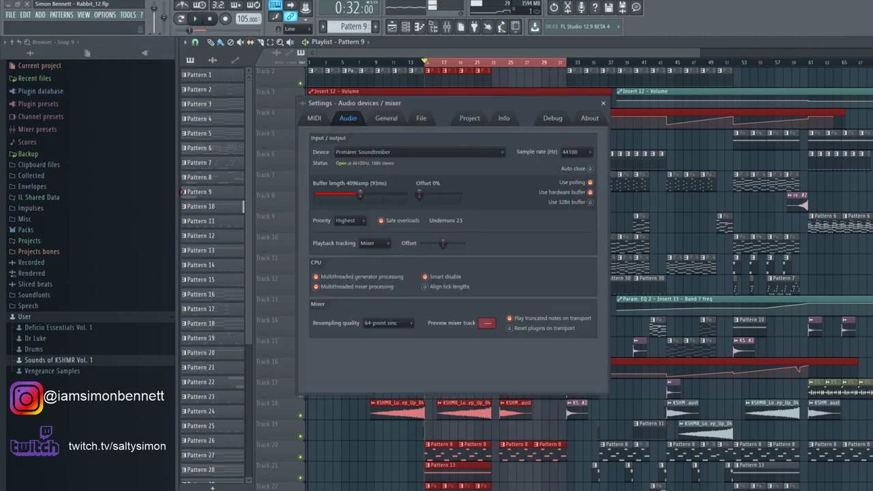
pyautogui.click(603, 103)
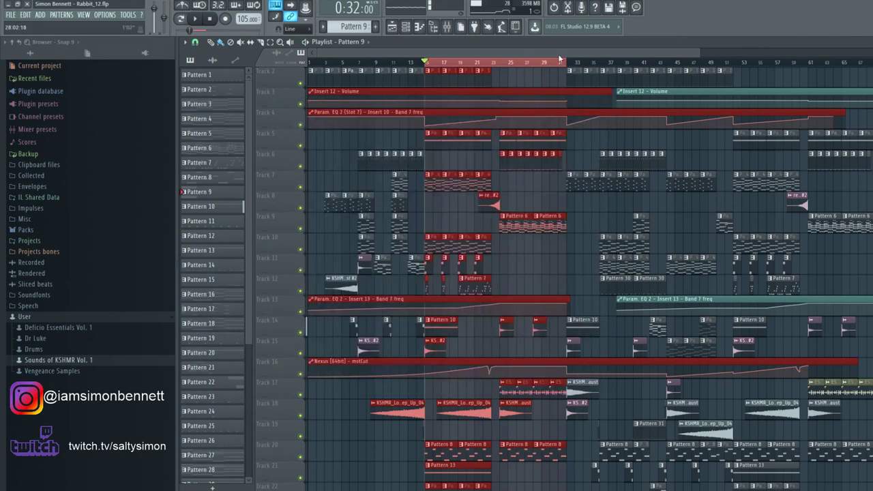
pyautogui.hotkey('ctrl', 's')
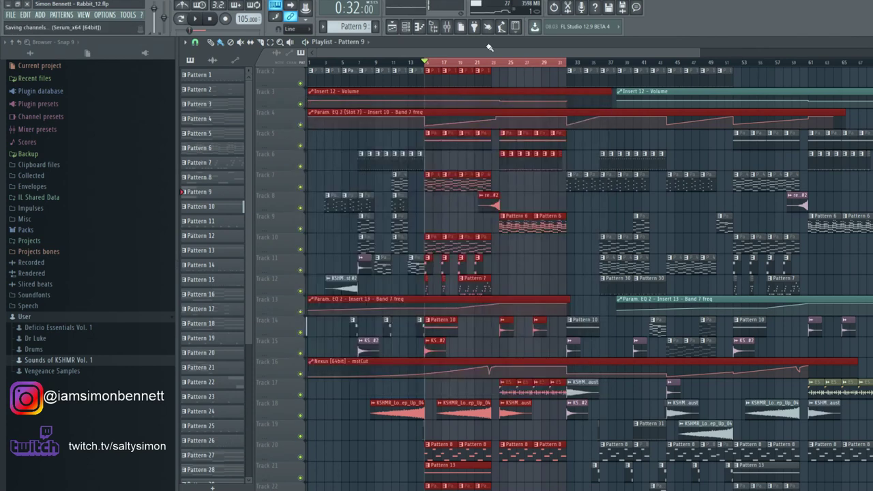
# Clear the bar selection and briefly play the transition beneath the reverse4 #2 clip near bar 23 in song mode
pyautogui.click(445, 63)
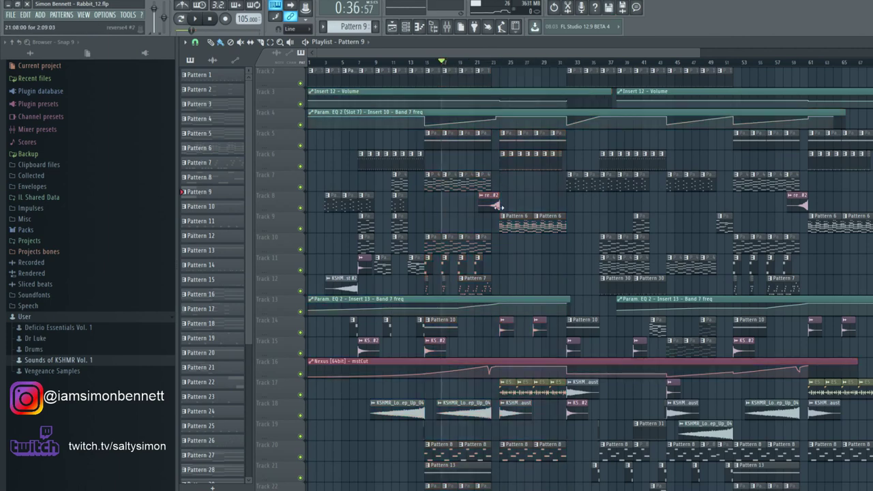
pyautogui.scroll(-1, 499, 197)
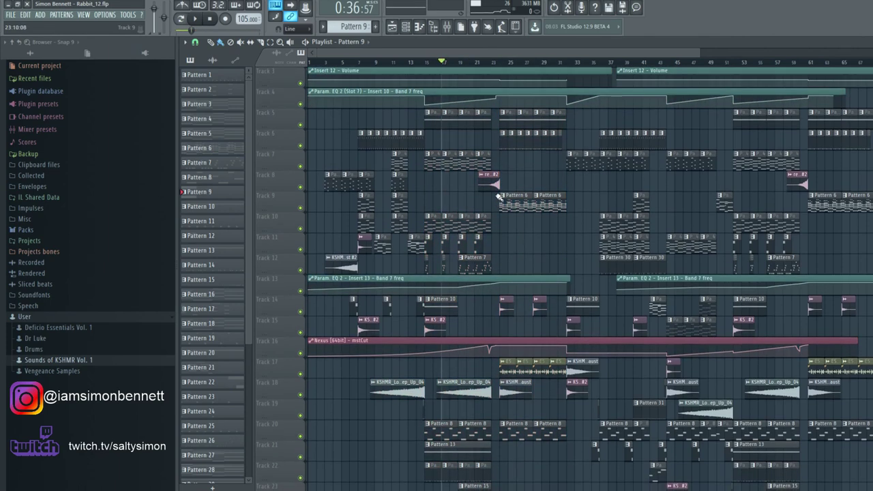
pyautogui.click(495, 64)
pyautogui.press('space')
pyautogui.press('space')
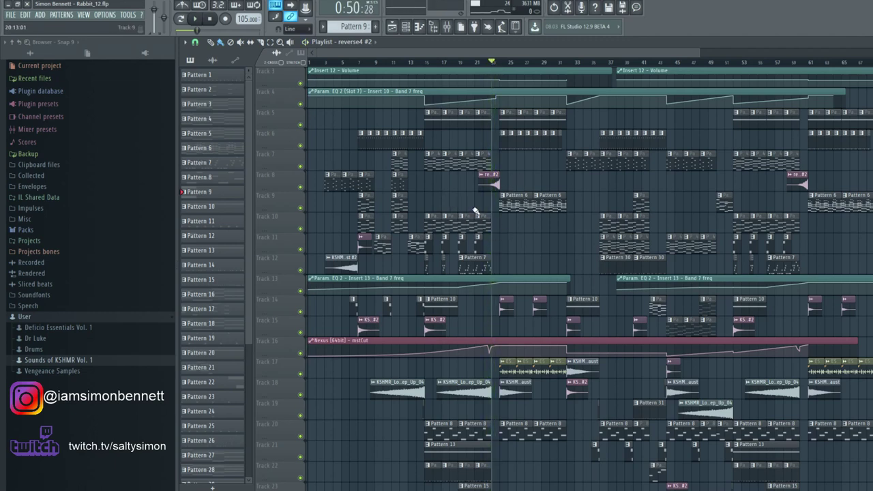
# Audition the Pattern 21 clip at bar 23 of track 29 on its own in pattern mode, then stop playback
pyautogui.scroll(-2, 476, 204)
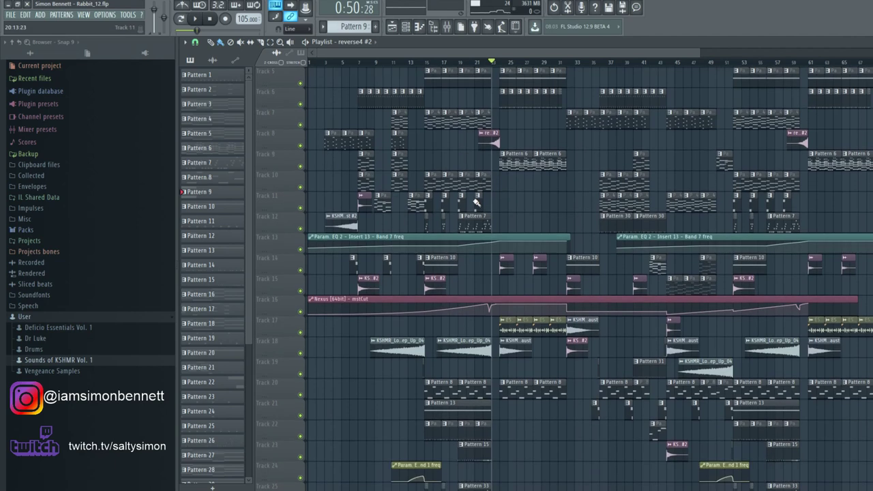
pyautogui.scroll(-11, 476, 199)
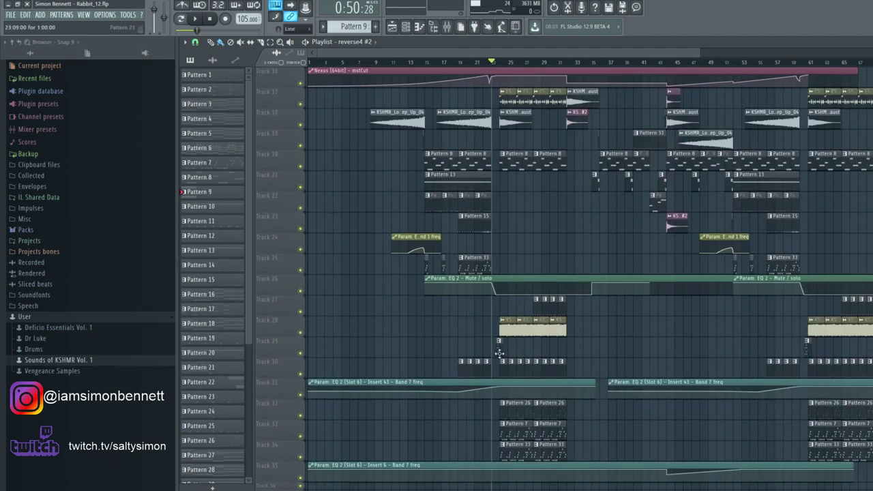
pyautogui.click(497, 349)
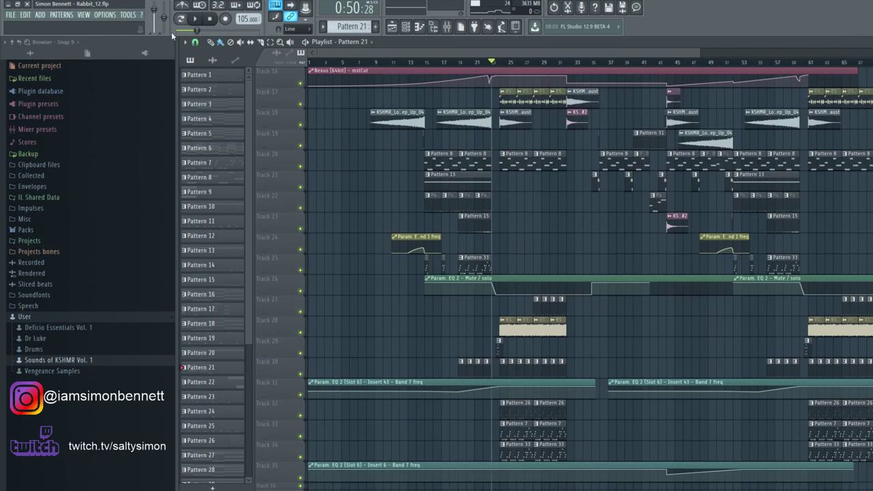
pyautogui.click(194, 19)
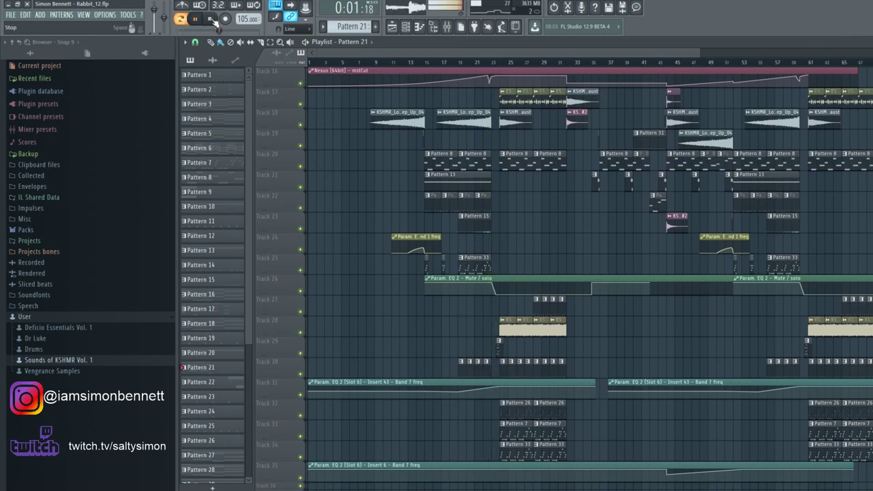
pyautogui.click(214, 19)
# Examine the whole arrangement from track 1 to track 35, comparing the section up to bar 32 with the sections that follow
pyautogui.scroll(15, 468, 103)
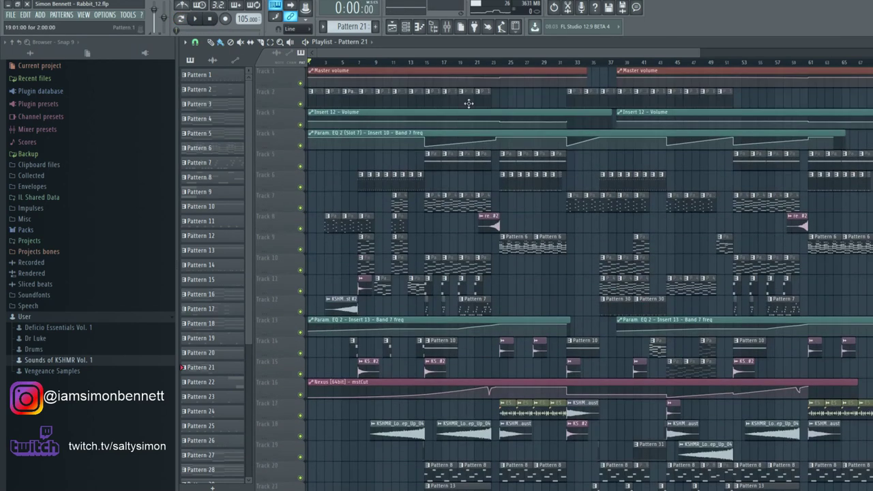
pyautogui.moveTo(697, 51); pyautogui.dragTo(626, 48)
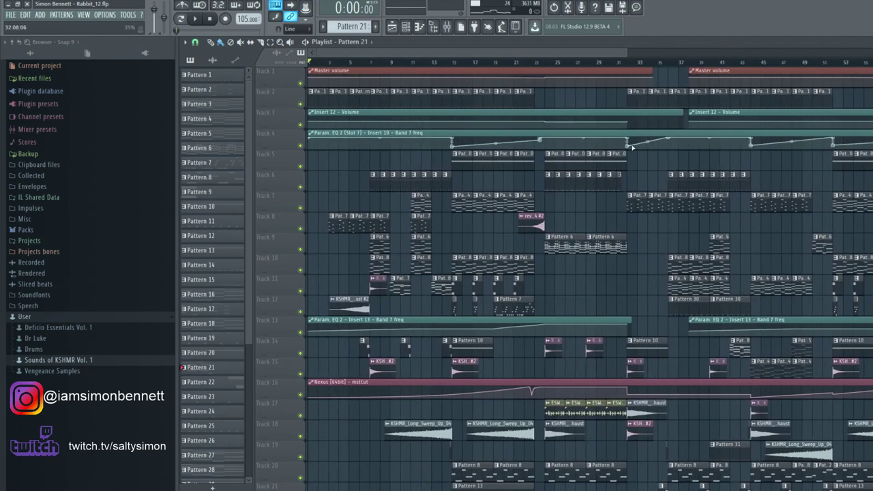
pyautogui.scroll(-4, 604, 343)
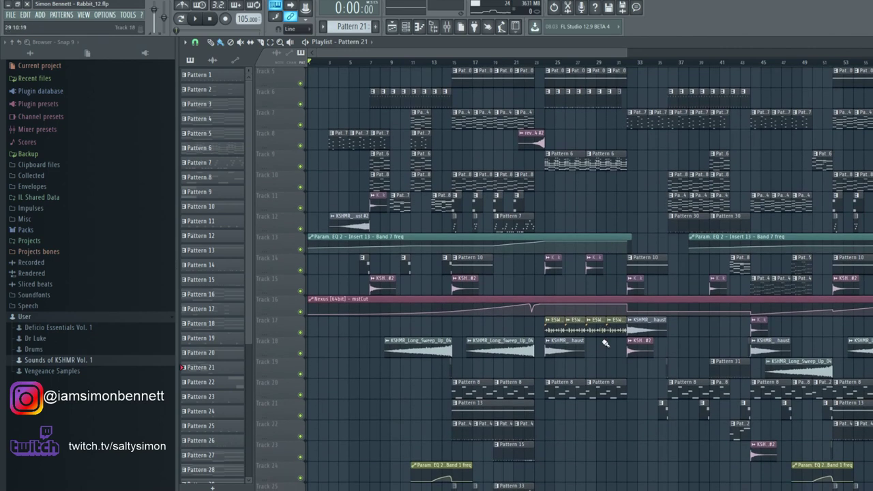
pyautogui.scroll(-12, 666, 376)
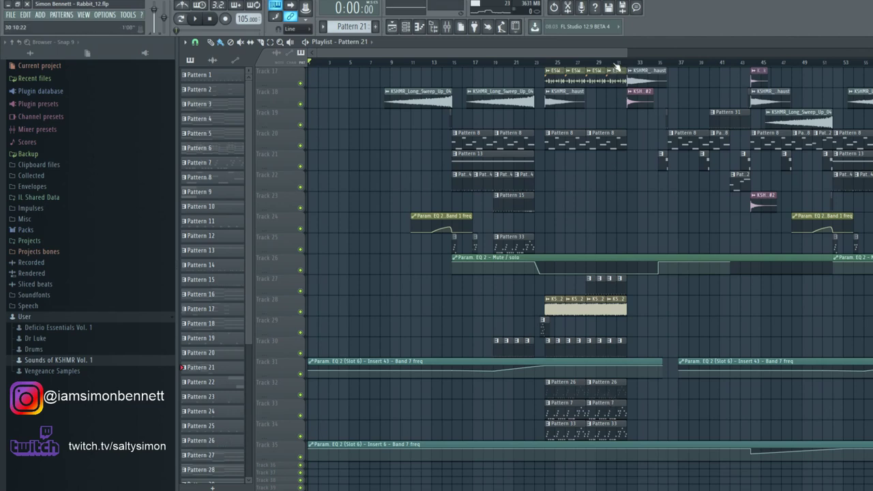
pyautogui.moveTo(626, 53); pyautogui.dragTo(763, 53)
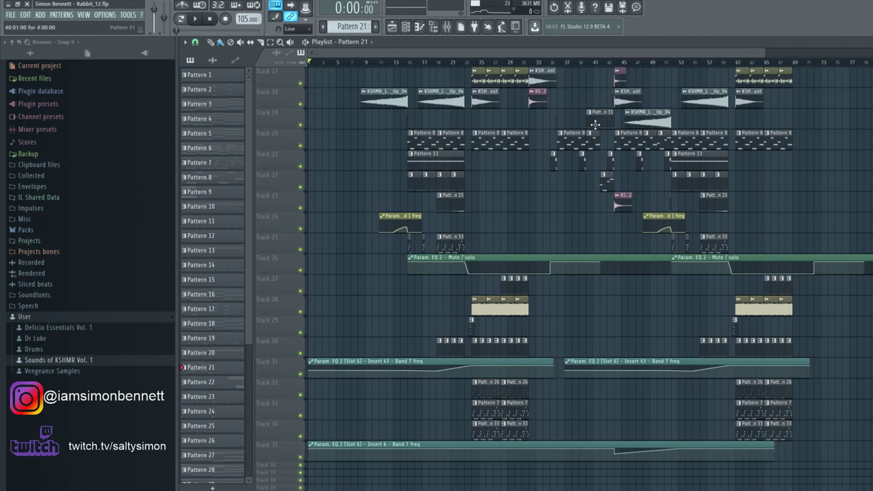
pyautogui.scroll(5, 578, 126)
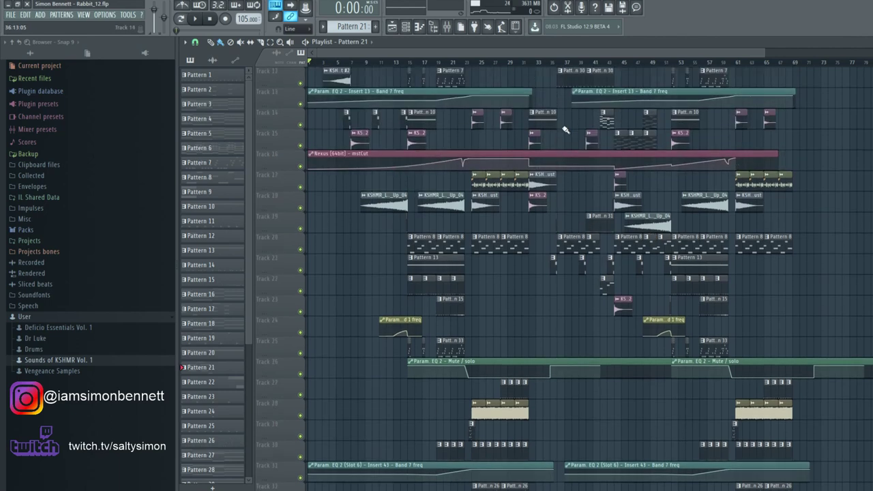
pyautogui.scroll(7, 566, 130)
pyautogui.scroll(-5, 566, 131)
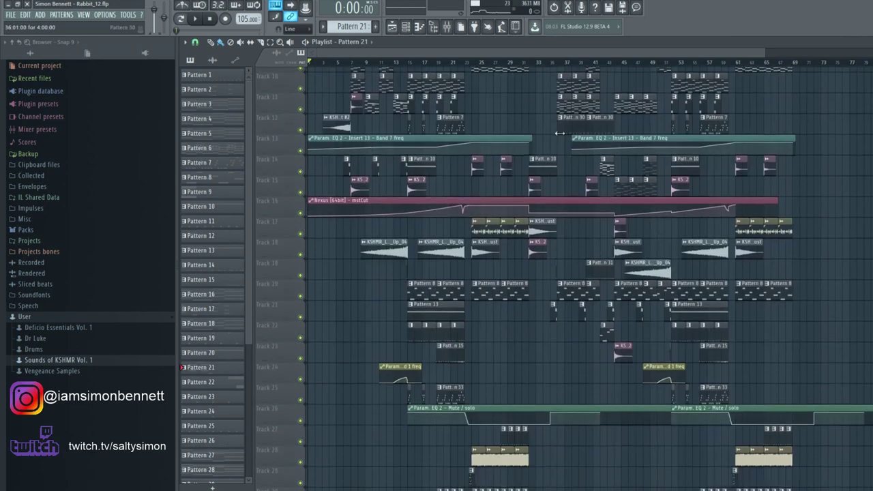
pyautogui.scroll(-7, 559, 133)
# Audition the Pattern 7 clip from track 33 on its own in pattern mode, then stop playback
pyautogui.click(479, 412)
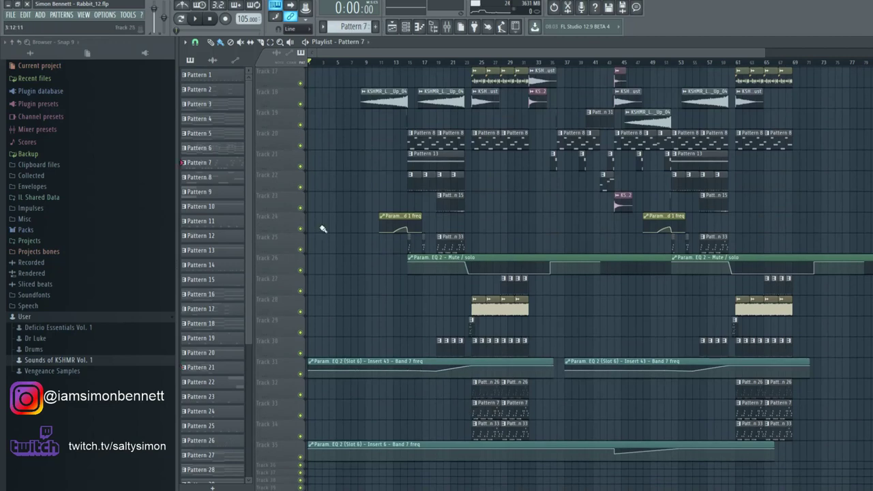
pyautogui.click(196, 19)
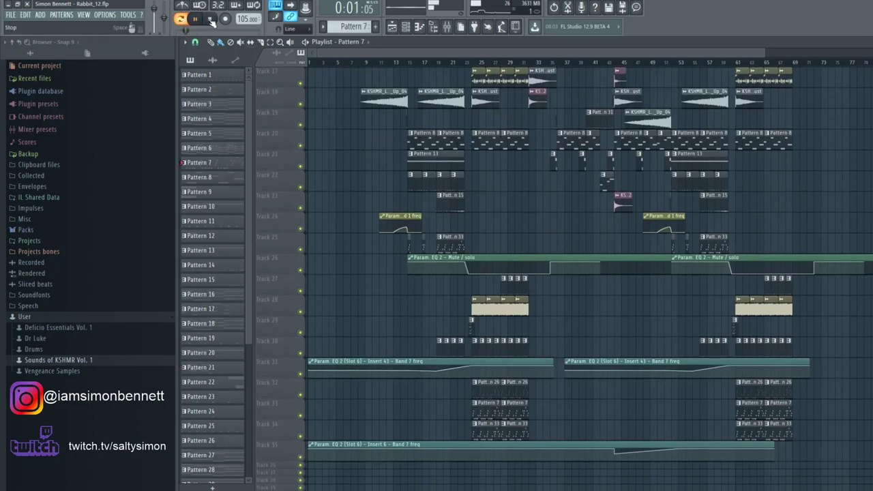
pyautogui.click(195, 19)
pyautogui.press('l')
pyautogui.click(197, 19)
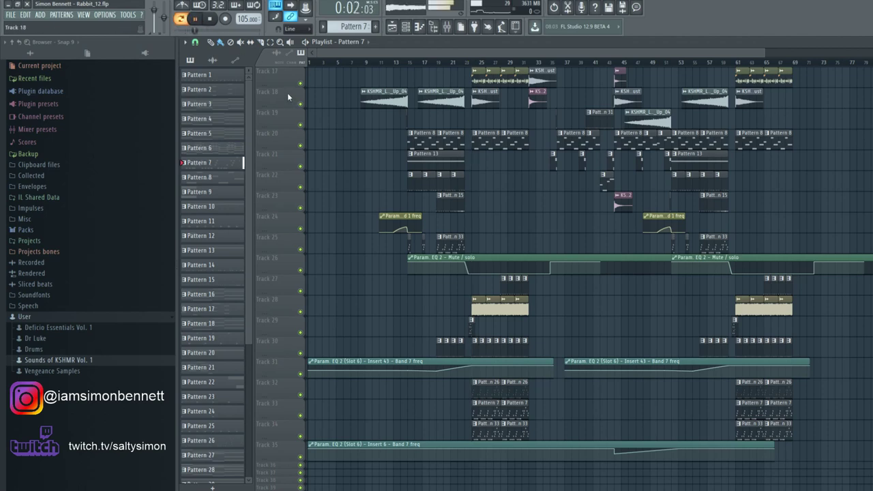
pyautogui.click(213, 18)
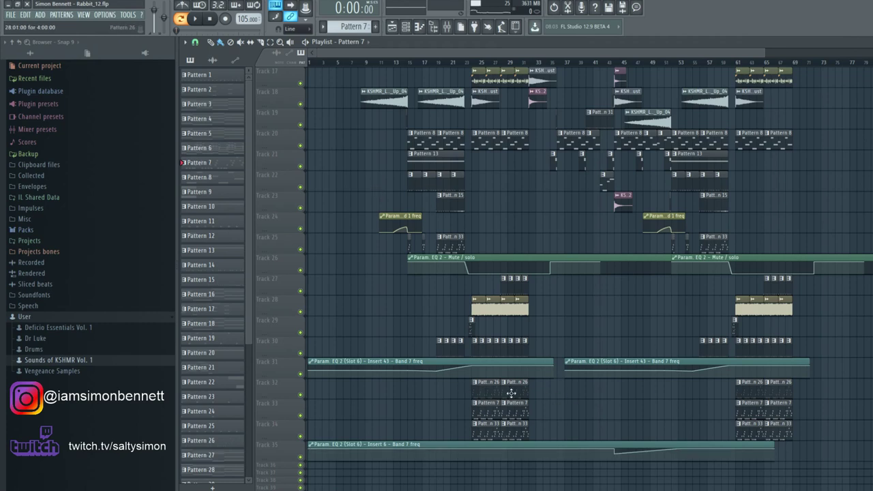
# Select the arrangement from bar 1 up to bar 32 and play that whole section in song mode, then stop playback
pyautogui.scroll(6, 462, 194)
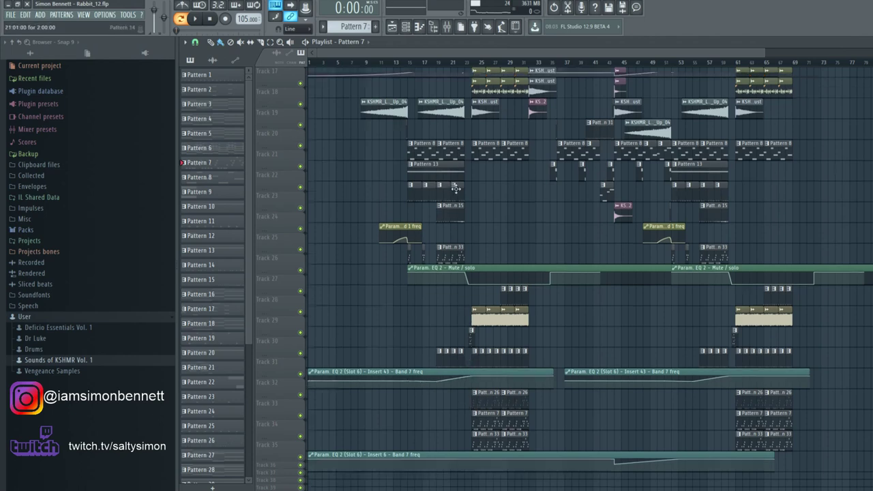
pyautogui.scroll(2, 462, 194)
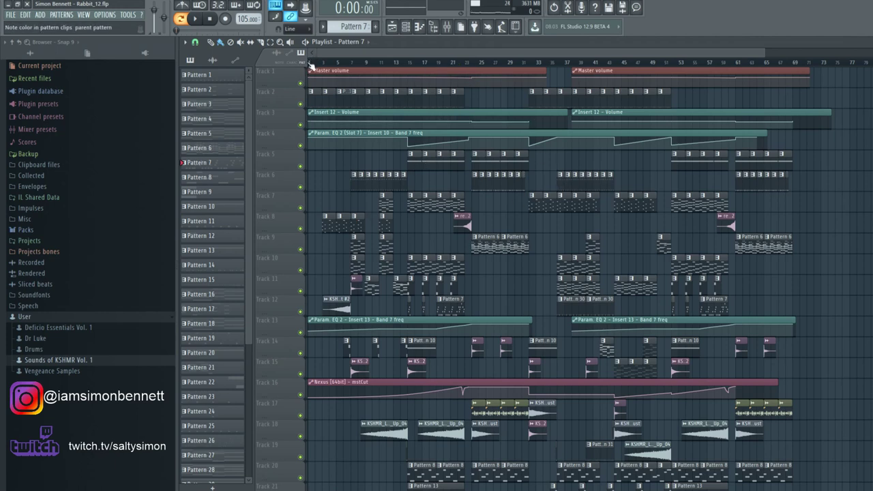
pyautogui.moveTo(311, 66); pyautogui.dragTo(532, 94)
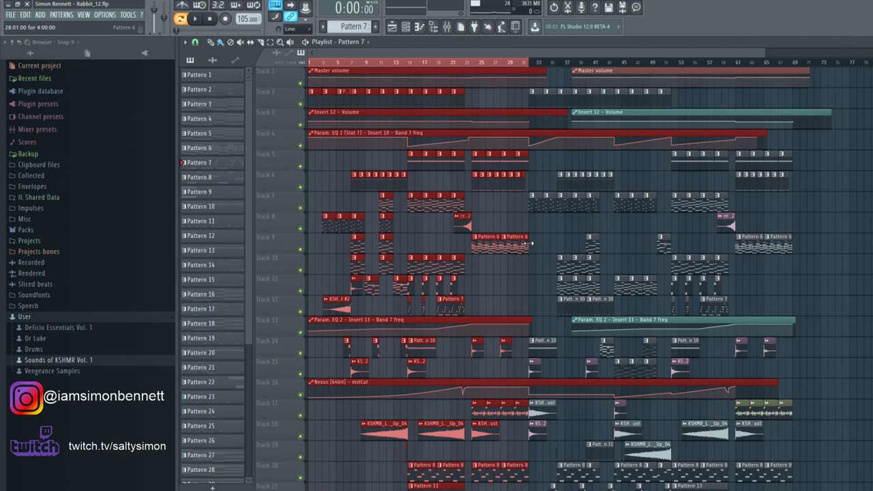
pyautogui.press('space')
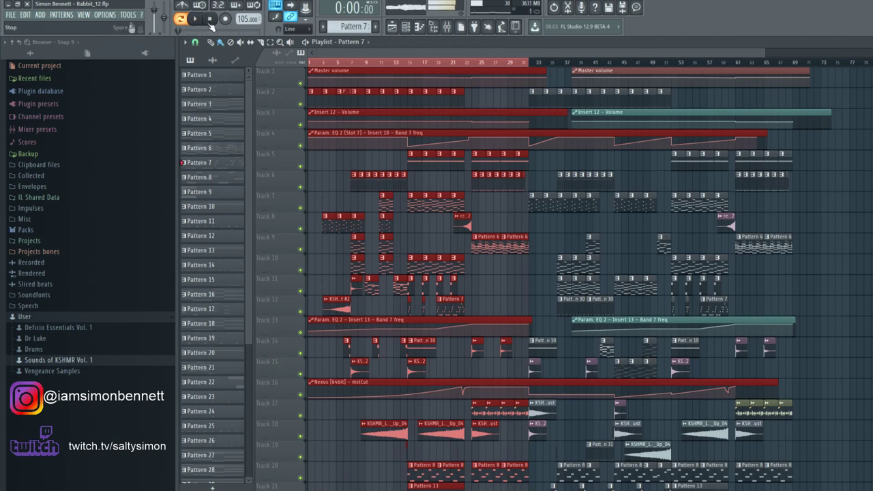
pyautogui.press('space')
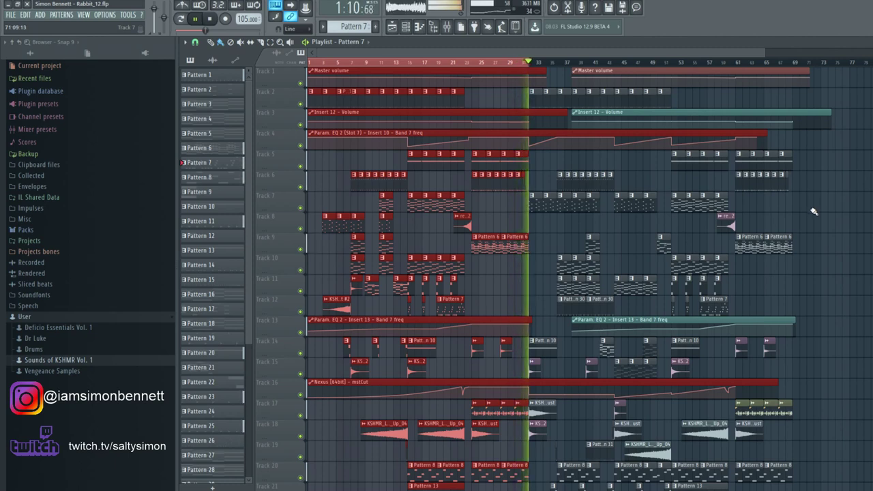
pyautogui.press('space')
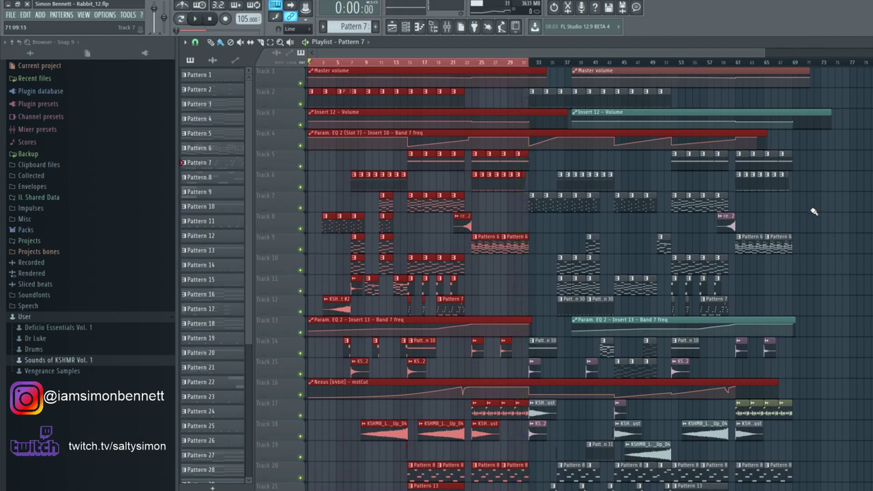